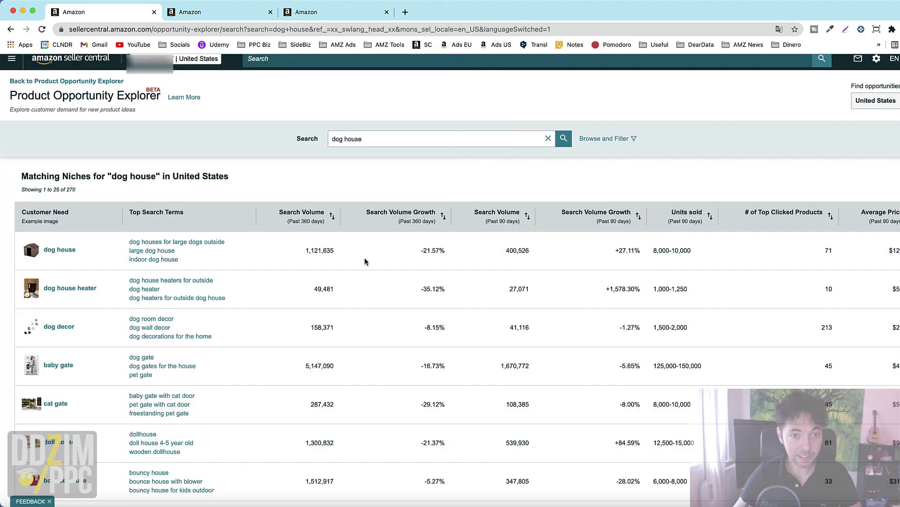
Scroll back up to the 270 matching niches for 'dog house' in the United States
{"action": "scroll", "coordinate": [342, 237], "scroll_direction": "up", "scroll_amount": 1}
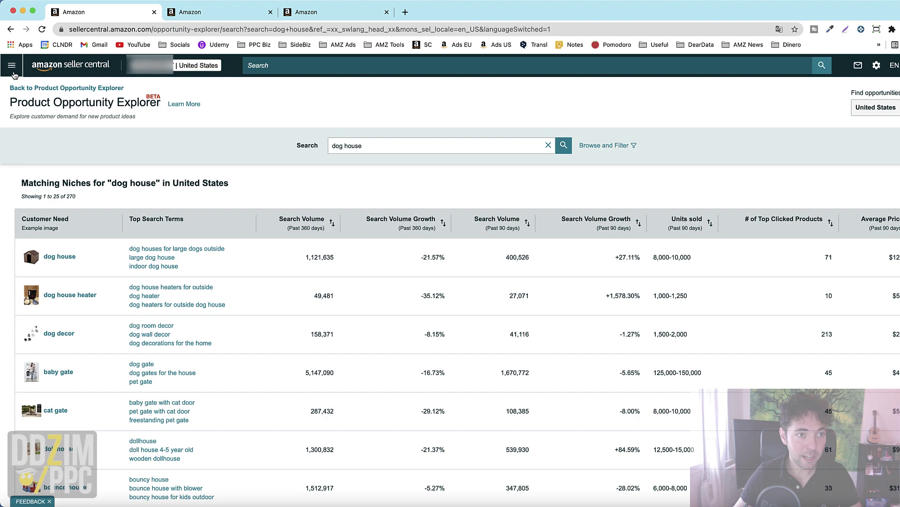
{"action": "left_click", "coordinate": [13, 73]}
{"action": "mouse_move", "coordinate": [47, 163]}
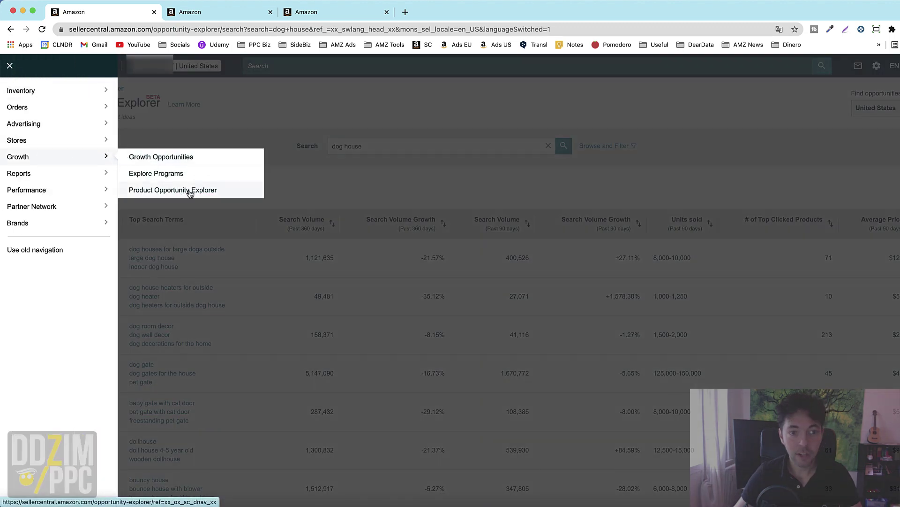
{"action": "left_click", "coordinate": [364, 115]}
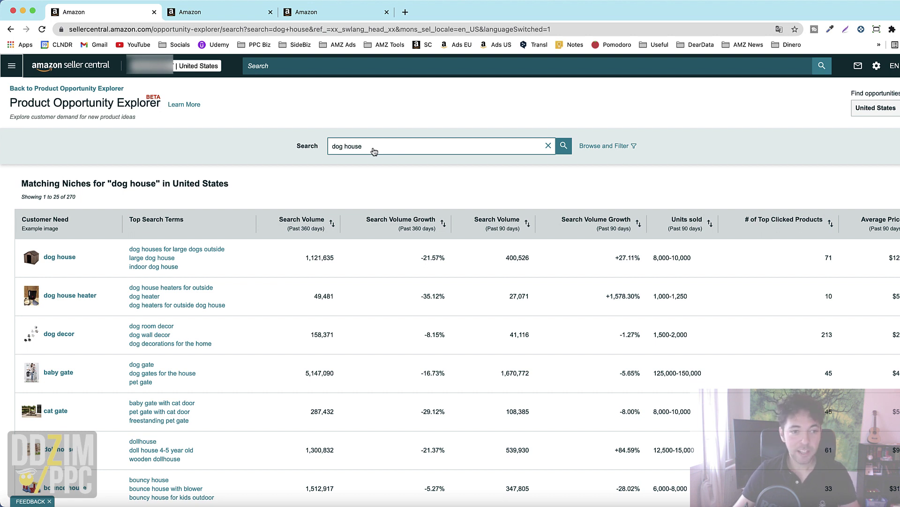
{"action": "mouse_move", "coordinate": [68, 221]}
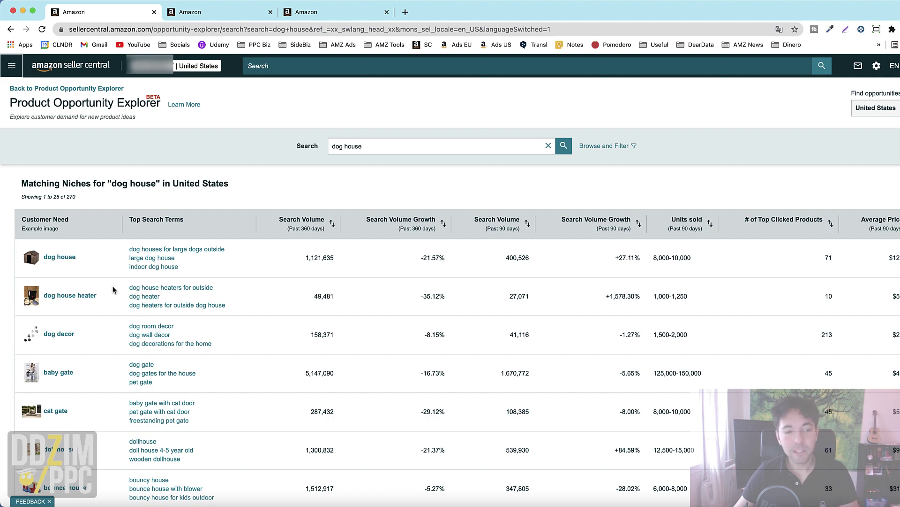
{"action": "scroll", "coordinate": [112, 287], "scroll_direction": "down", "scroll_amount": 2}
{"action": "scroll", "coordinate": [110, 281], "scroll_direction": "down", "scroll_amount": 6}
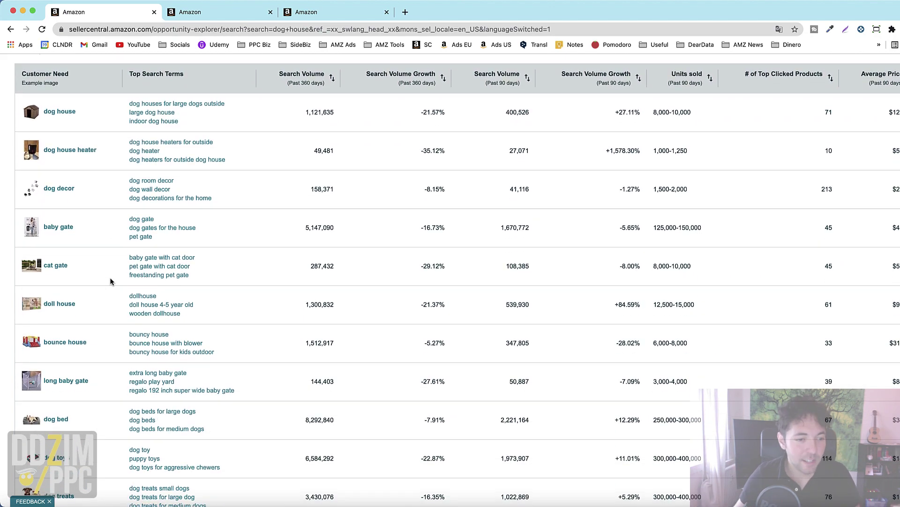
{"action": "scroll", "coordinate": [106, 279], "scroll_direction": "up", "scroll_amount": 8}
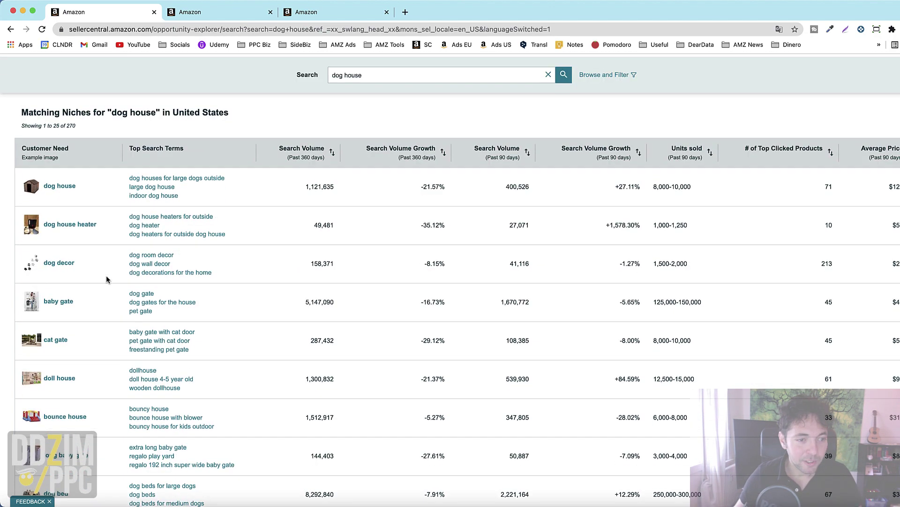
{"action": "scroll", "coordinate": [103, 283], "scroll_direction": "down", "scroll_amount": 6}
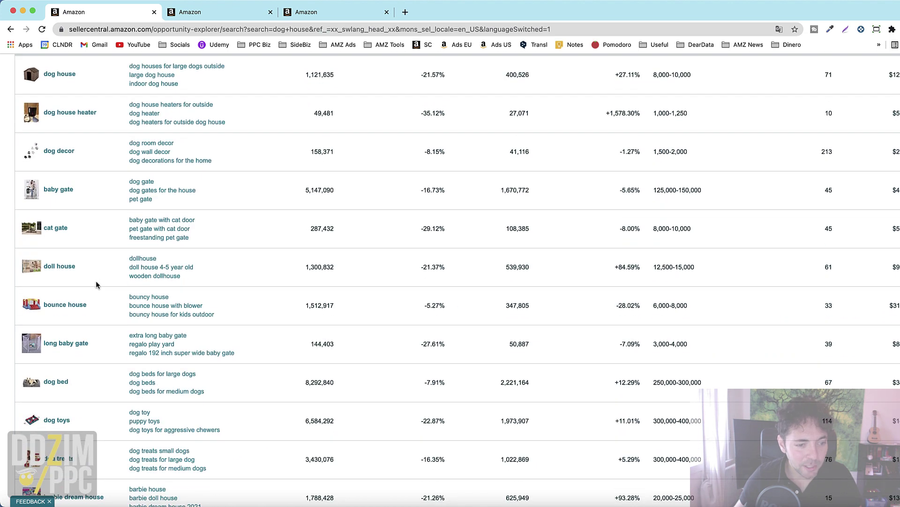
{"action": "scroll", "coordinate": [94, 284], "scroll_direction": "down", "scroll_amount": 3}
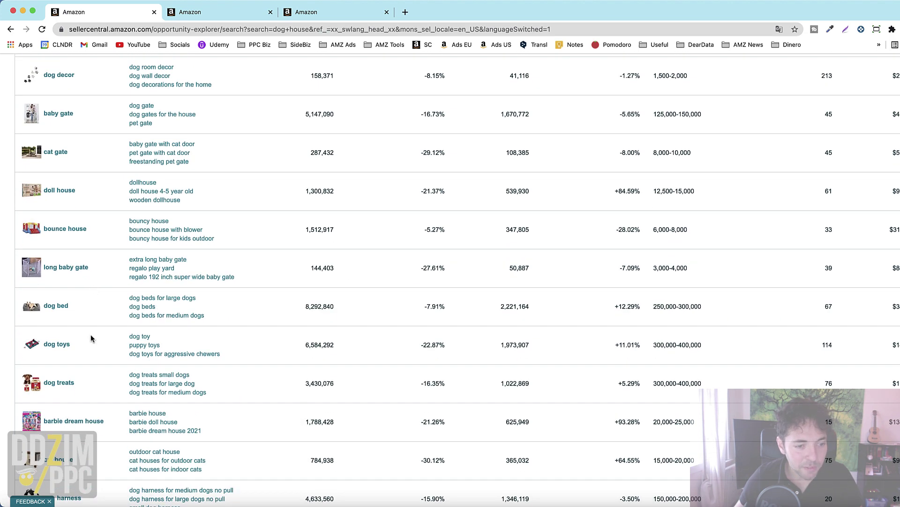
{"action": "scroll", "coordinate": [92, 338], "scroll_direction": "up", "scroll_amount": 10}
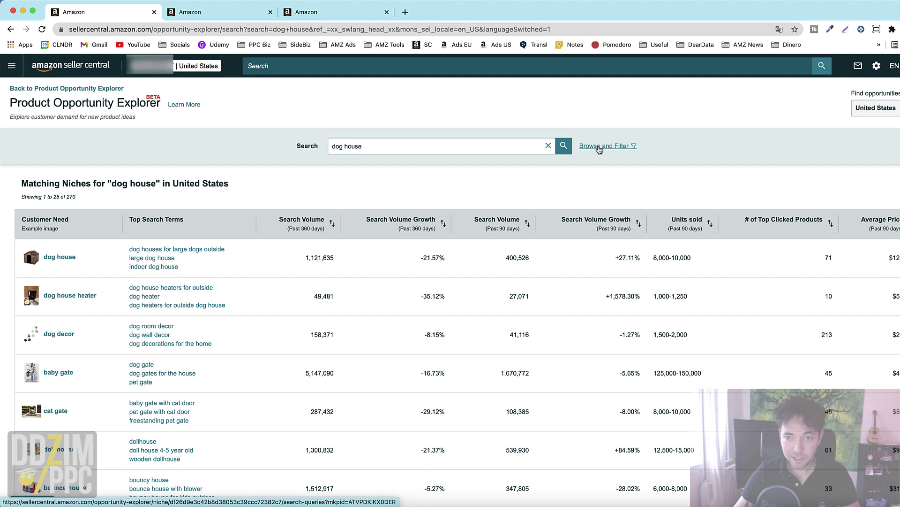
Open Browse and Filter and find the Pet Supplies category with a page search for 'pet'
{"action": "left_click", "coordinate": [599, 147]}
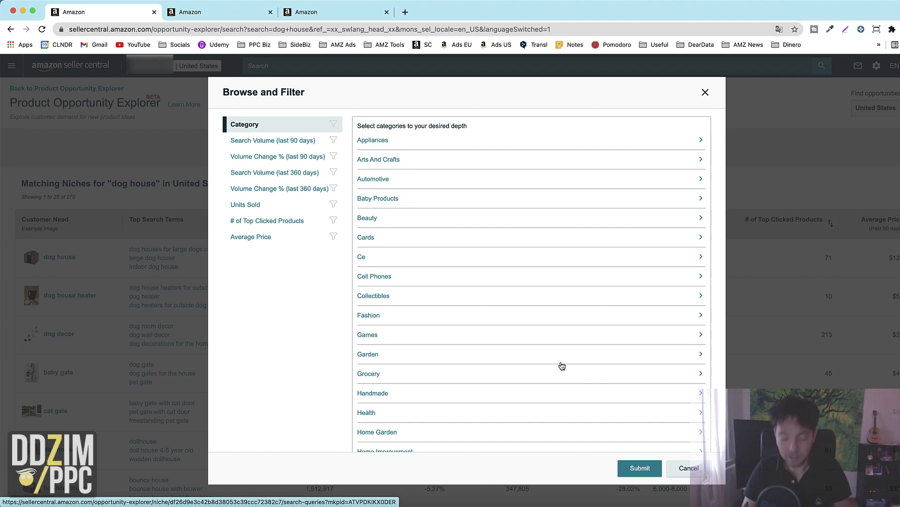
{"action": "key", "text": "super+f"}
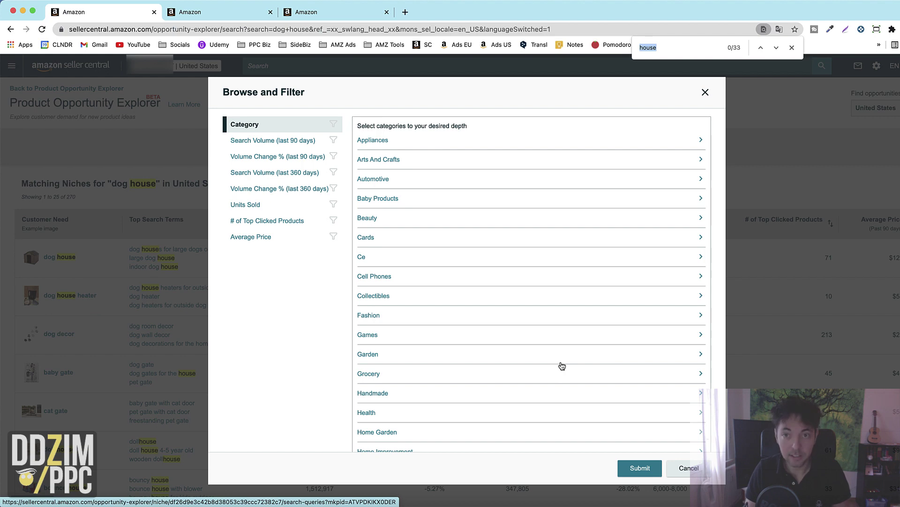
{"action": "type", "text": "pets"}
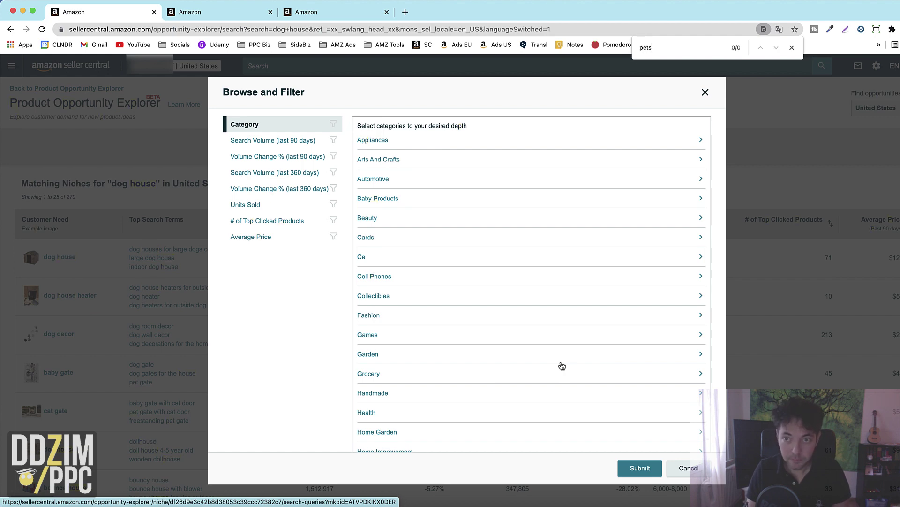
{"action": "key", "text": "BackSpace"}
{"action": "key", "text": "BackSpace"}
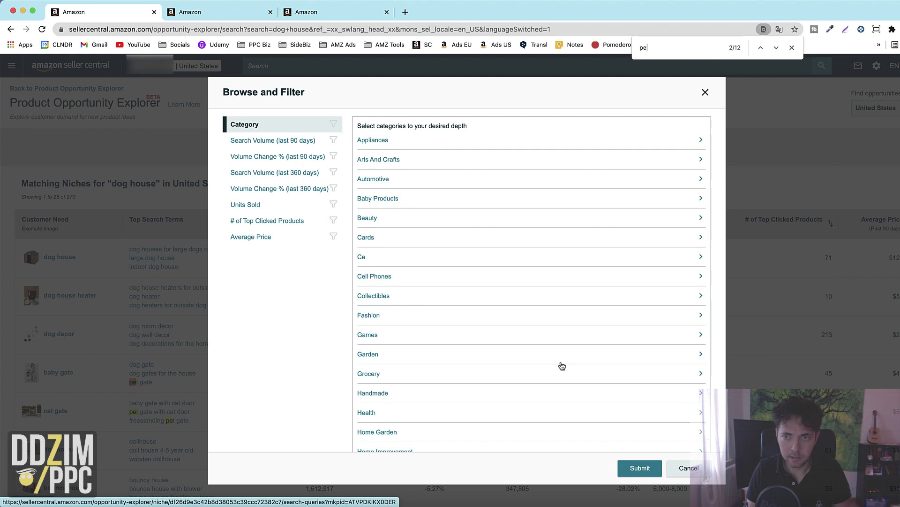
{"action": "type", "text": "ts"}
{"action": "key", "text": "BackSpace"}
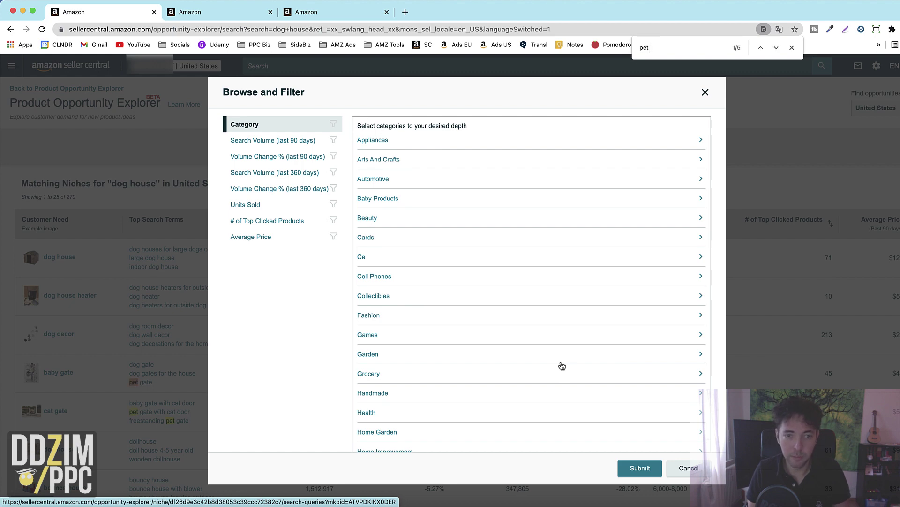
{"action": "key", "text": "Return"}
{"action": "key", "text": "Return"}
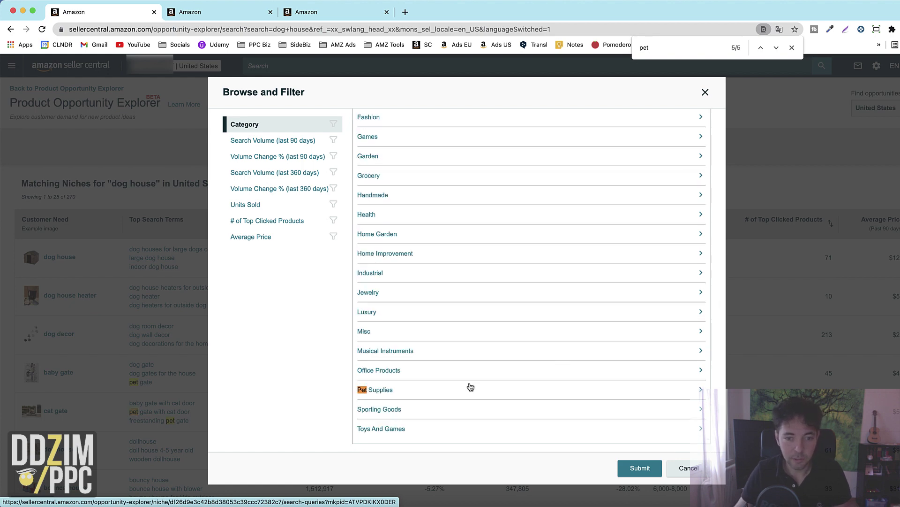
Filter the niches to Pet Supplies > Dogs > Crates, Houses & Pens and submit, leaving six niches
{"action": "left_click", "coordinate": [422, 393]}
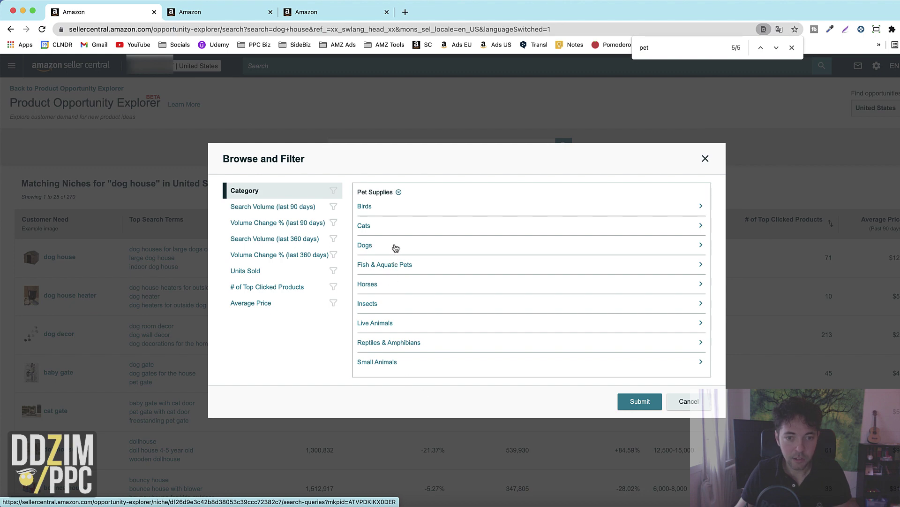
{"action": "left_click", "coordinate": [395, 249]}
{"action": "key", "text": "ctrl+f"}
{"action": "type", "text": "house"}
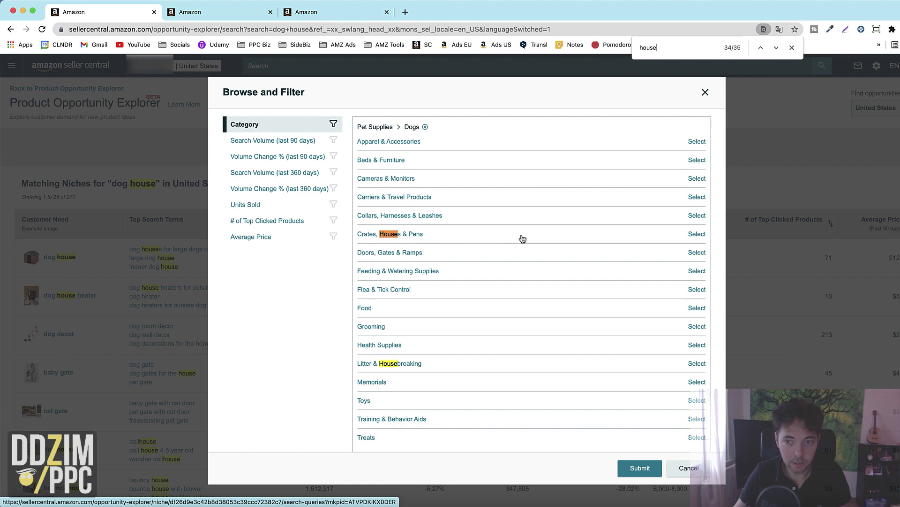
{"action": "left_click", "coordinate": [673, 239]}
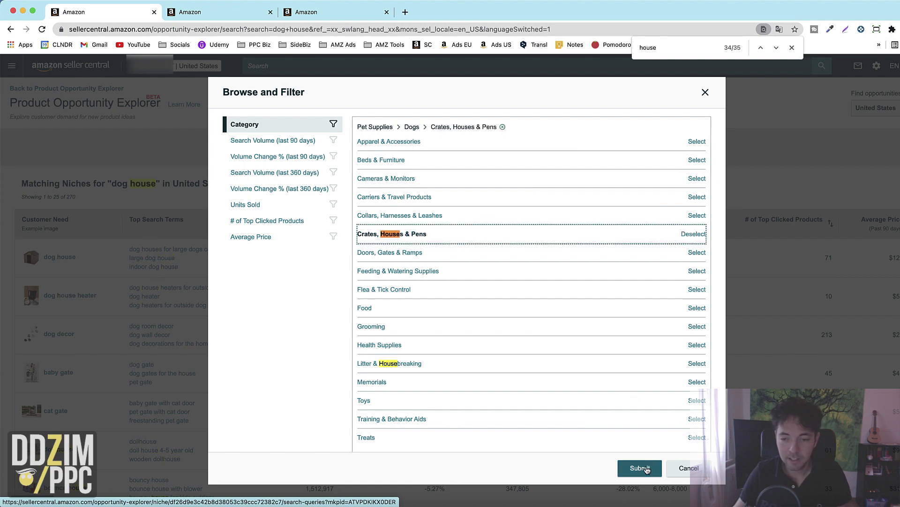
{"action": "left_click", "coordinate": [640, 471]}
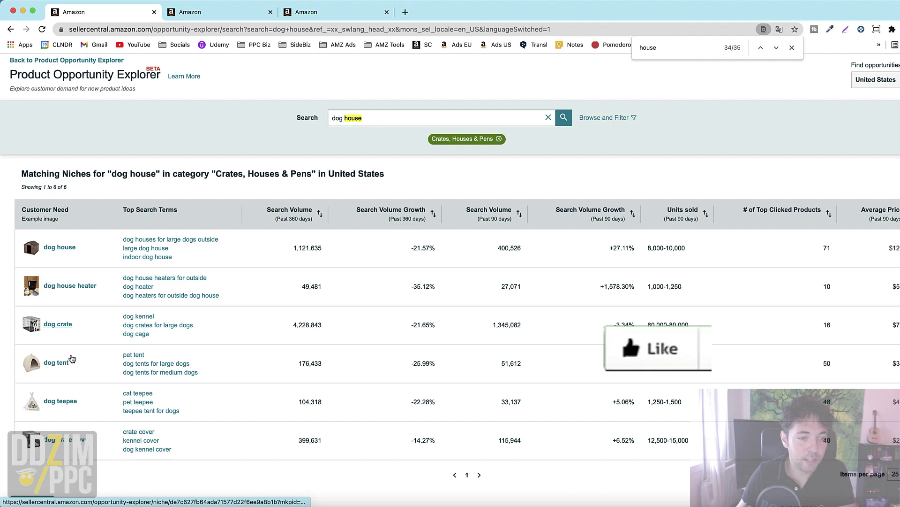
{"action": "scroll", "coordinate": [70, 357], "scroll_direction": "down", "scroll_amount": 2}
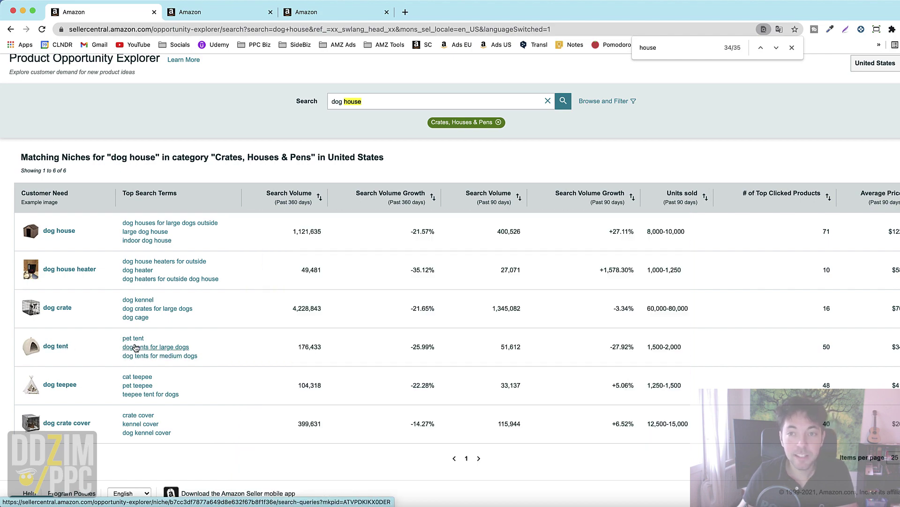
{"action": "scroll", "coordinate": [74, 348], "scroll_direction": "down", "scroll_amount": 1}
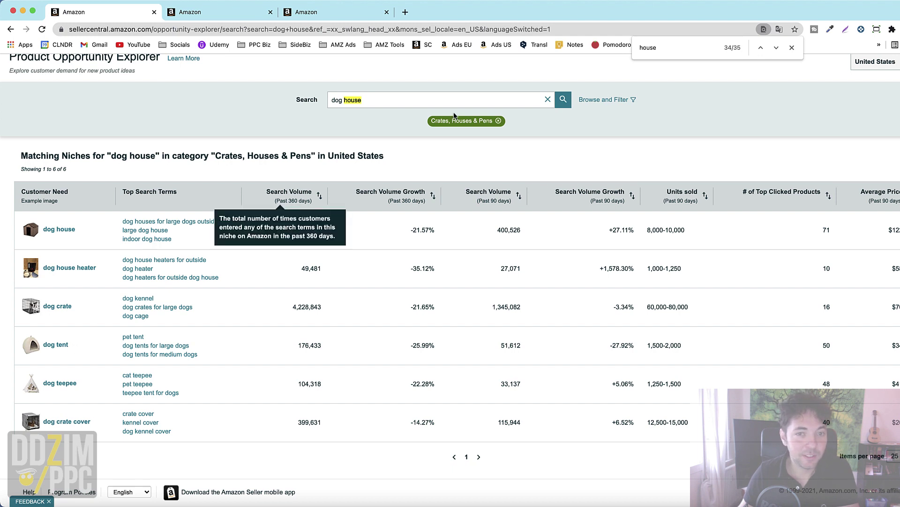
{"action": "scroll", "coordinate": [590, 118], "scroll_direction": "down", "scroll_amount": 1}
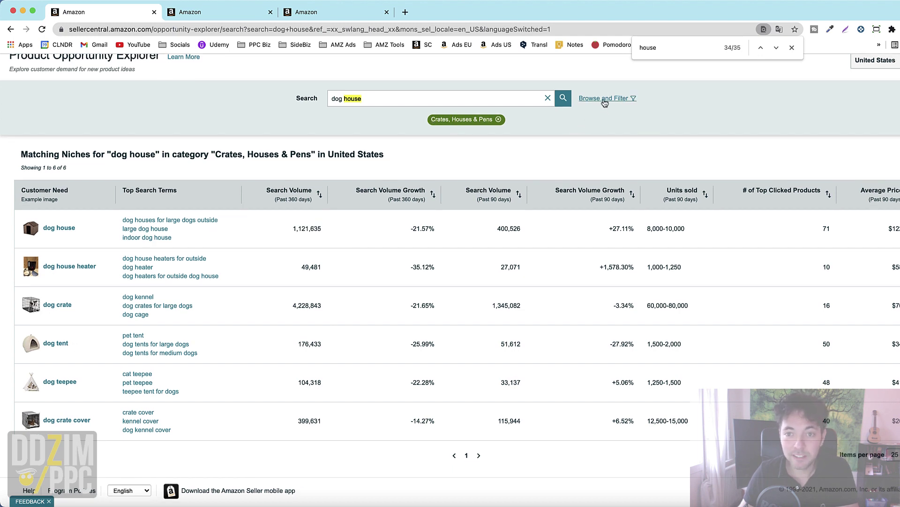
{"action": "scroll", "coordinate": [595, 112], "scroll_direction": "down", "scroll_amount": 1}
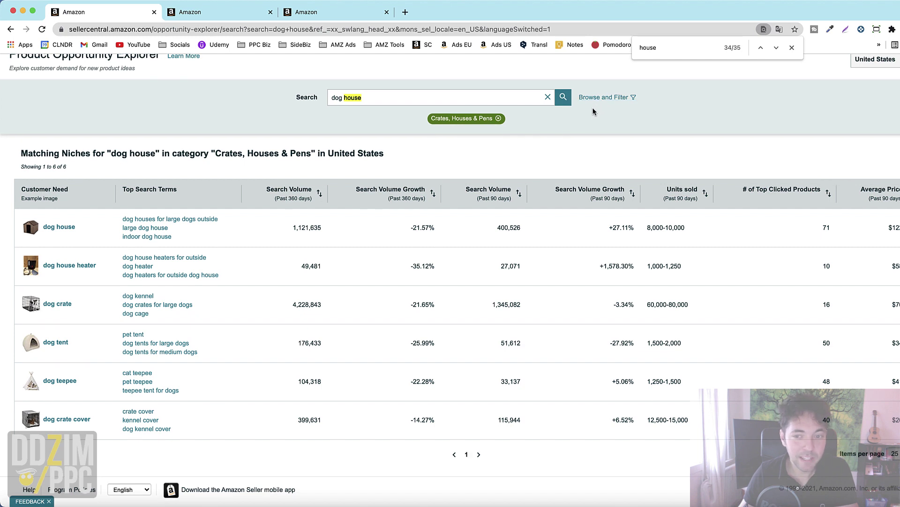
{"action": "scroll", "coordinate": [308, 255], "scroll_direction": "down", "scroll_amount": 2}
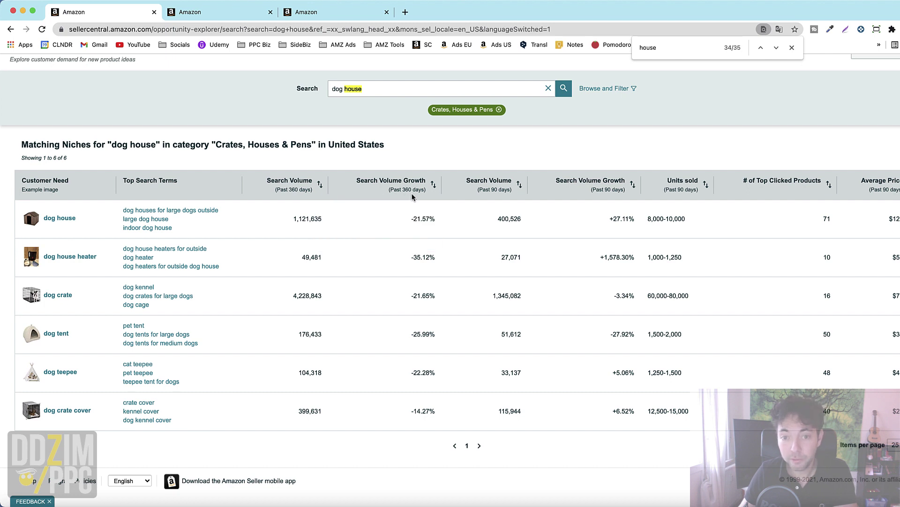
{"action": "mouse_move", "coordinate": [409, 195]}
{"action": "mouse_move", "coordinate": [495, 200]}
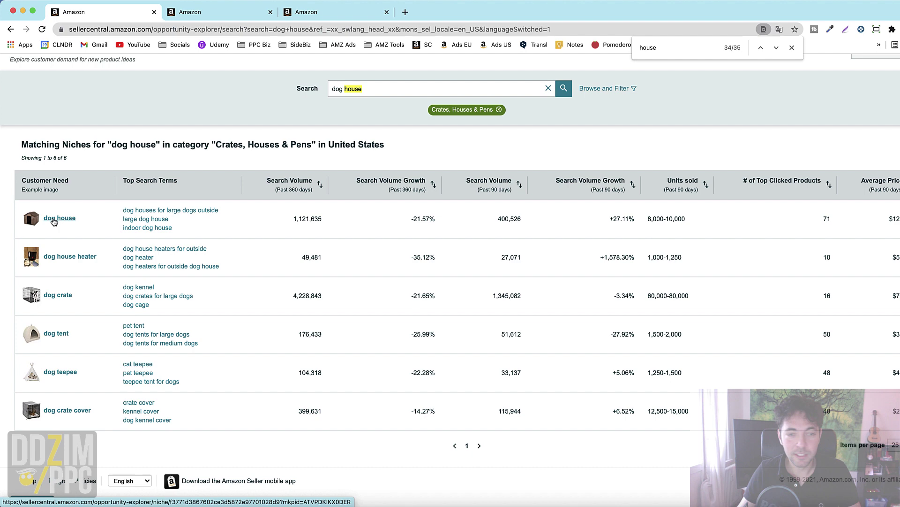
{"action": "left_click", "coordinate": [55, 220]}
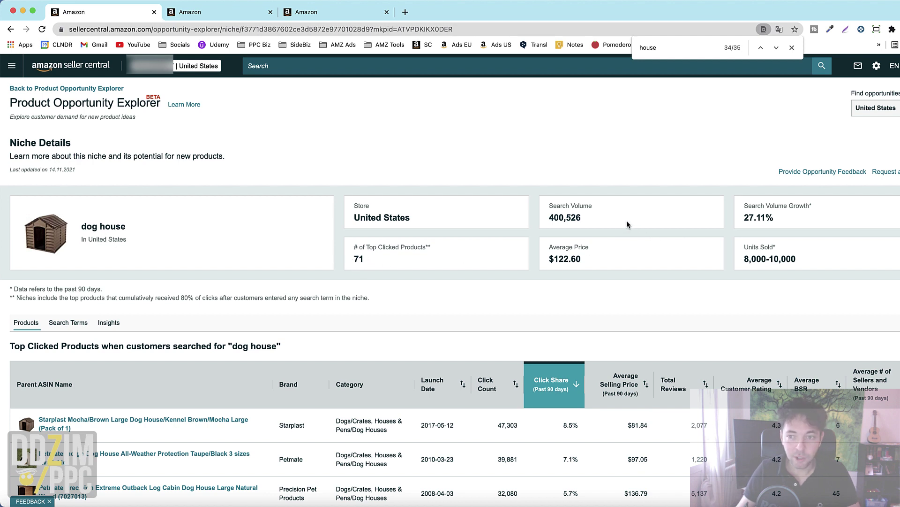
{"action": "left_click_drag", "start_coordinate": [102, 289], "coordinate": [41, 290]}
{"action": "left_click", "coordinate": [421, 283]}
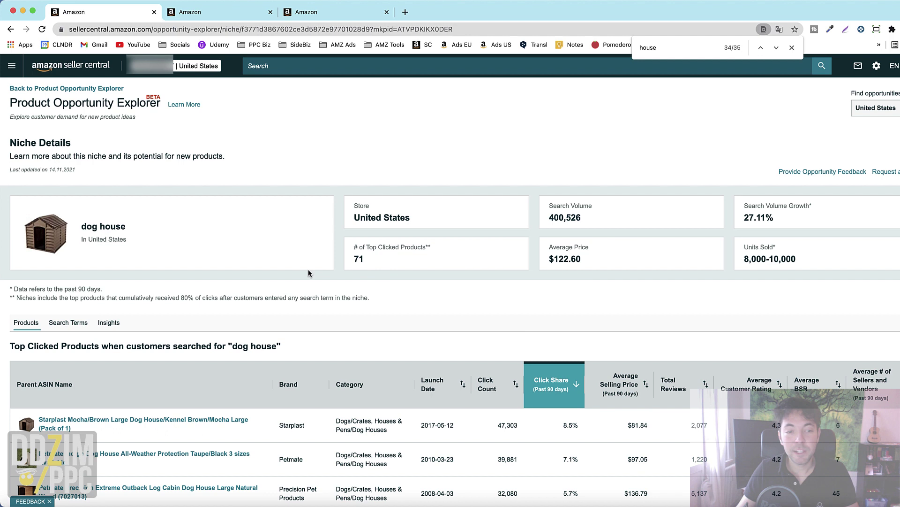
{"action": "left_click_drag", "start_coordinate": [195, 297], "coordinate": [80, 298]}
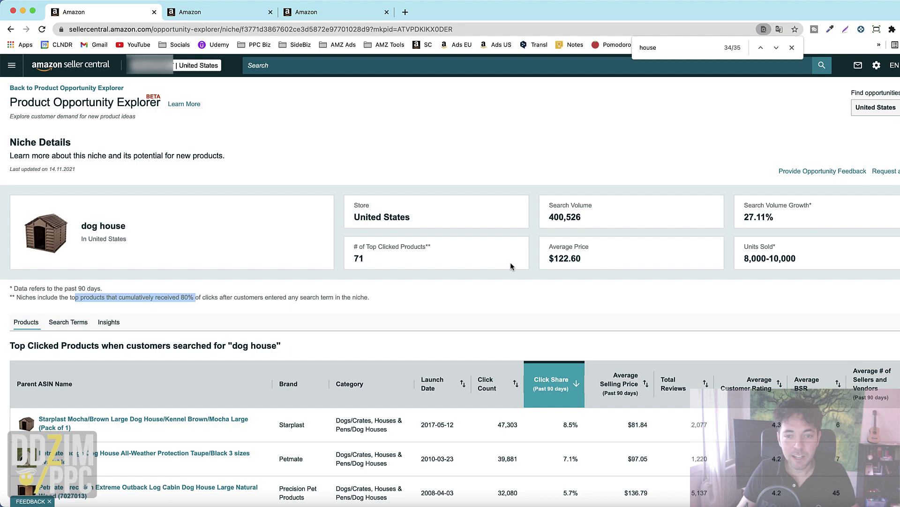
{"action": "left_click", "coordinate": [64, 328]}
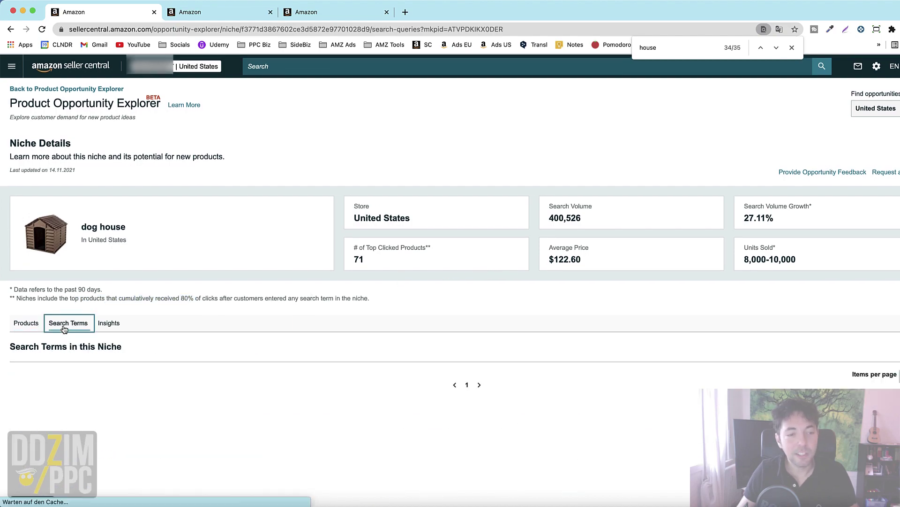
{"action": "scroll", "coordinate": [144, 373], "scroll_direction": "down", "scroll_amount": 7}
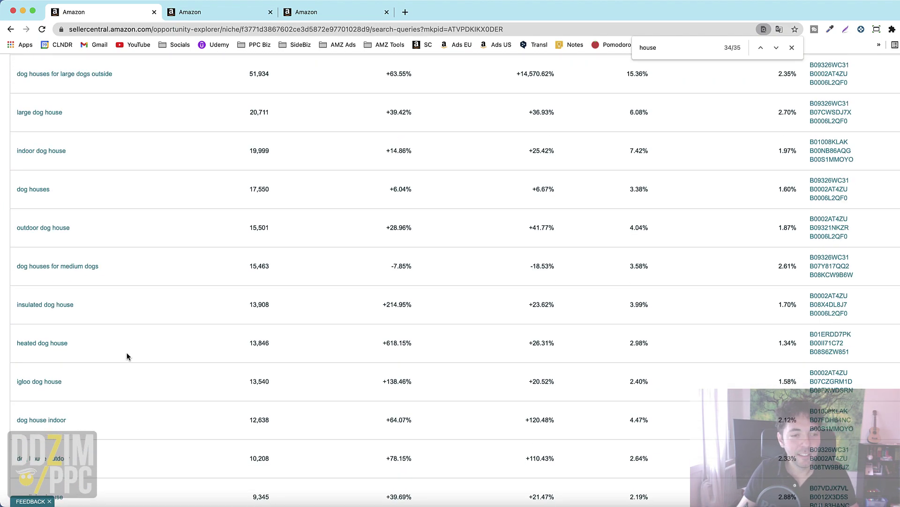
{"action": "scroll", "coordinate": [127, 357], "scroll_direction": "down", "scroll_amount": 3}
{"action": "scroll", "coordinate": [119, 347], "scroll_direction": "up", "scroll_amount": 12}
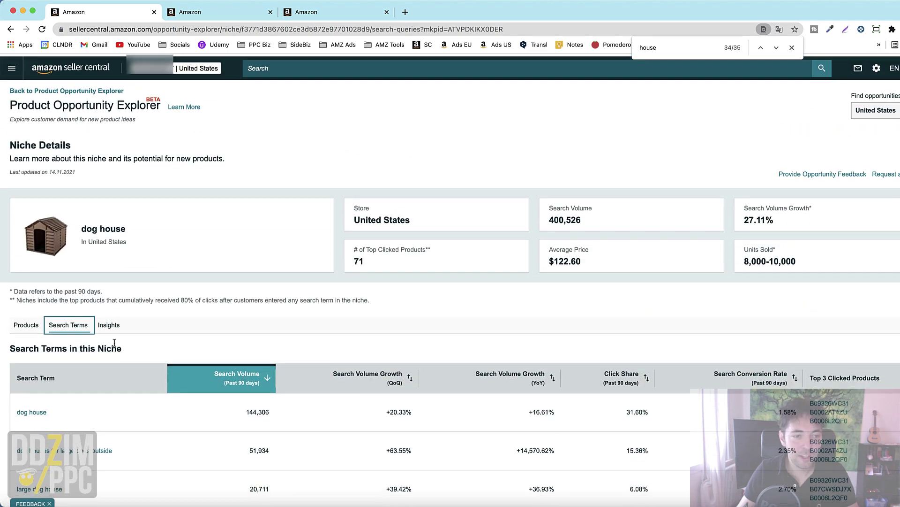
{"action": "left_click", "coordinate": [26, 324]}
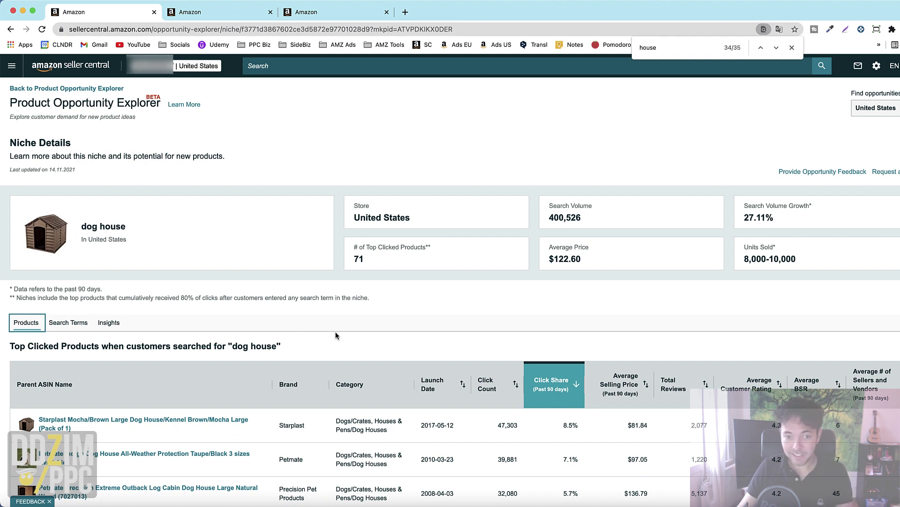
{"action": "scroll", "coordinate": [346, 327], "scroll_direction": "down", "scroll_amount": 2}
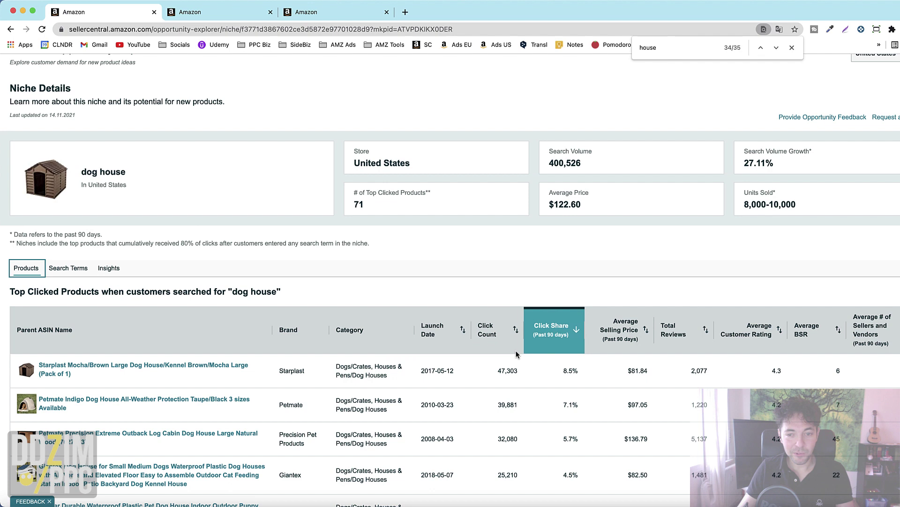
{"action": "scroll", "coordinate": [515, 366], "scroll_direction": "down", "scroll_amount": 1}
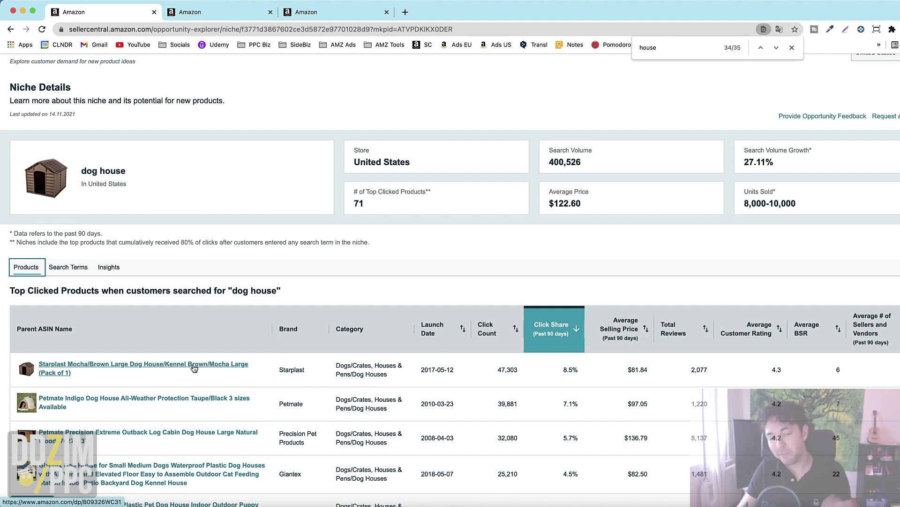
{"action": "scroll", "coordinate": [194, 367], "scroll_direction": "down", "scroll_amount": 1}
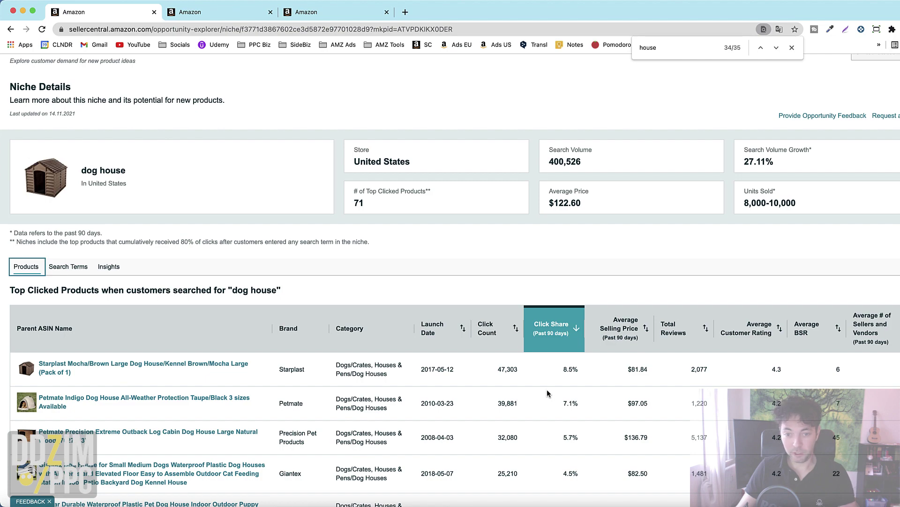
{"action": "scroll", "coordinate": [548, 394], "scroll_direction": "down", "scroll_amount": 1}
{"action": "scroll", "coordinate": [548, 394], "scroll_direction": "down", "scroll_amount": 3}
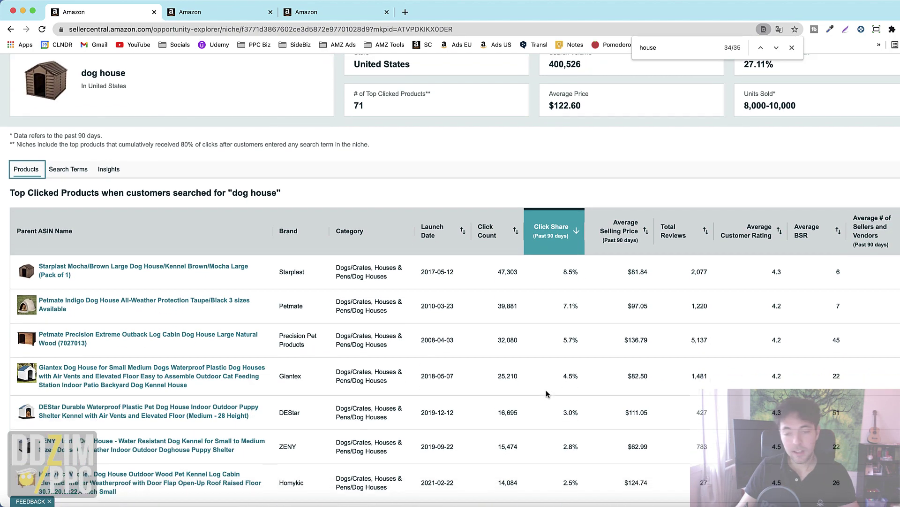
{"action": "scroll", "coordinate": [80, 345], "scroll_direction": "down", "scroll_amount": 6}
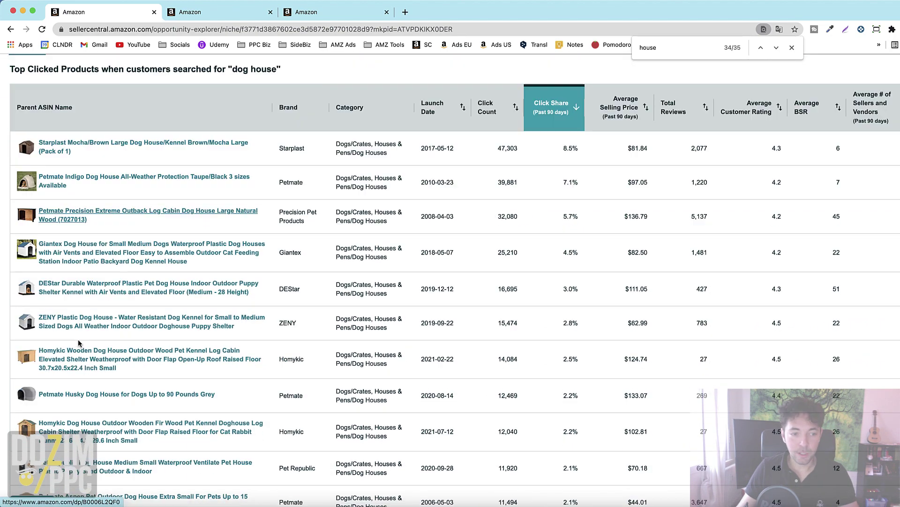
{"action": "scroll", "coordinate": [78, 343], "scroll_direction": "down", "scroll_amount": 1}
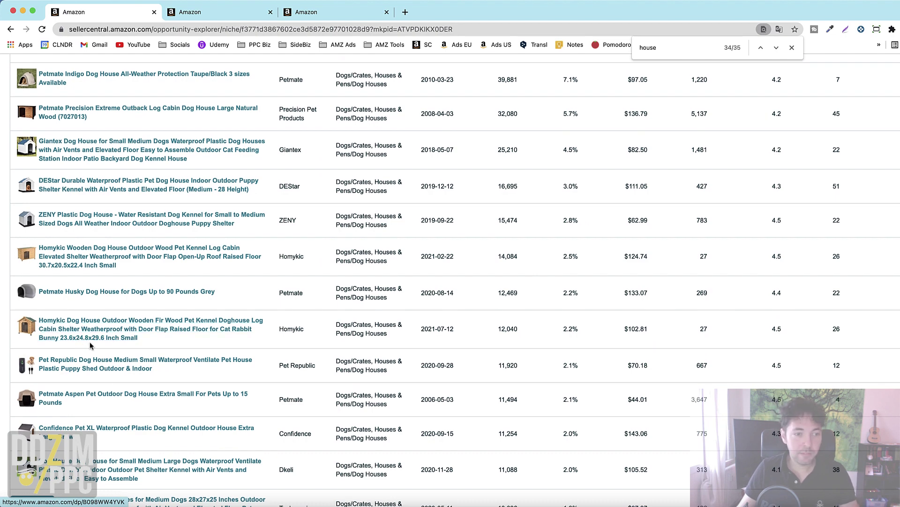
{"action": "scroll", "coordinate": [119, 348], "scroll_direction": "up", "scroll_amount": 2}
{"action": "scroll", "coordinate": [119, 348], "scroll_direction": "up", "scroll_amount": 5}
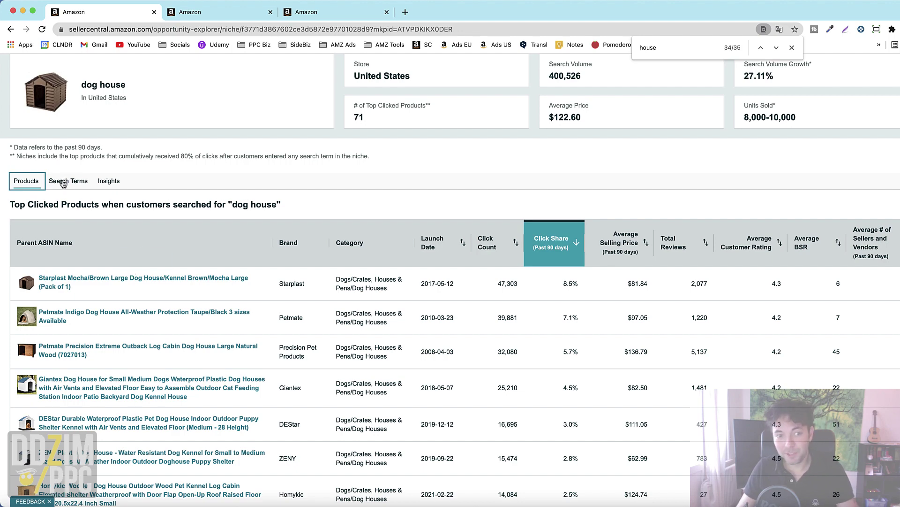
Show the dog house niche's search terms and read the Search Conversion Rate definition
{"action": "left_click", "coordinate": [63, 182]}
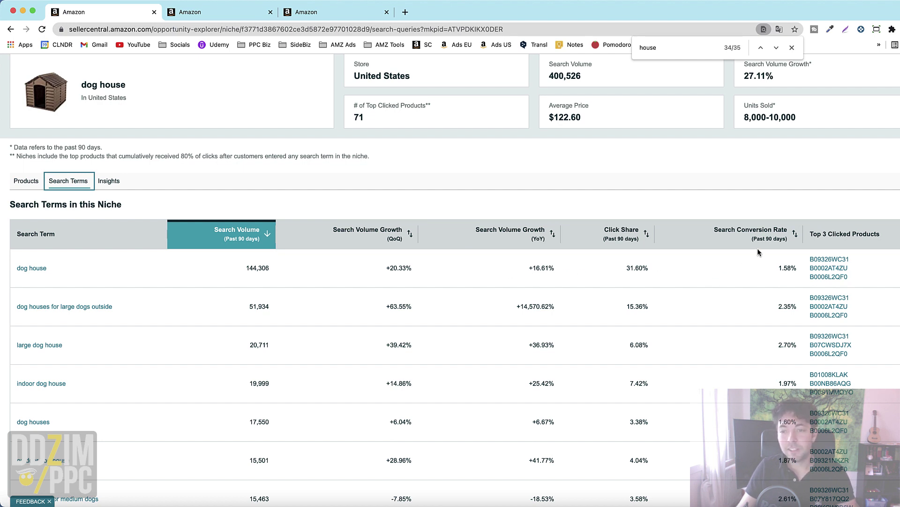
{"action": "mouse_move", "coordinate": [738, 241]}
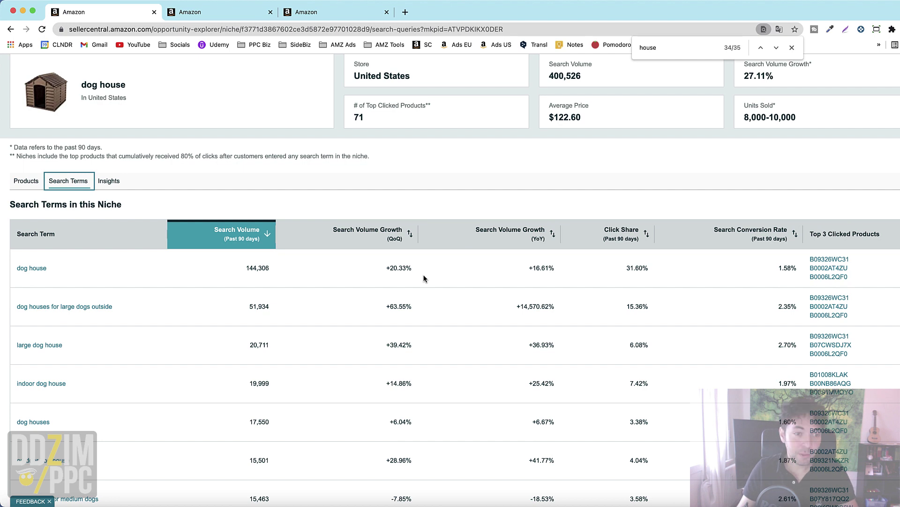
Drag-select the term 'dog houses for large dogs outside', second in the table at 51,934 searches
{"action": "left_click_drag", "start_coordinate": [118, 308], "coordinate": [17, 307]}
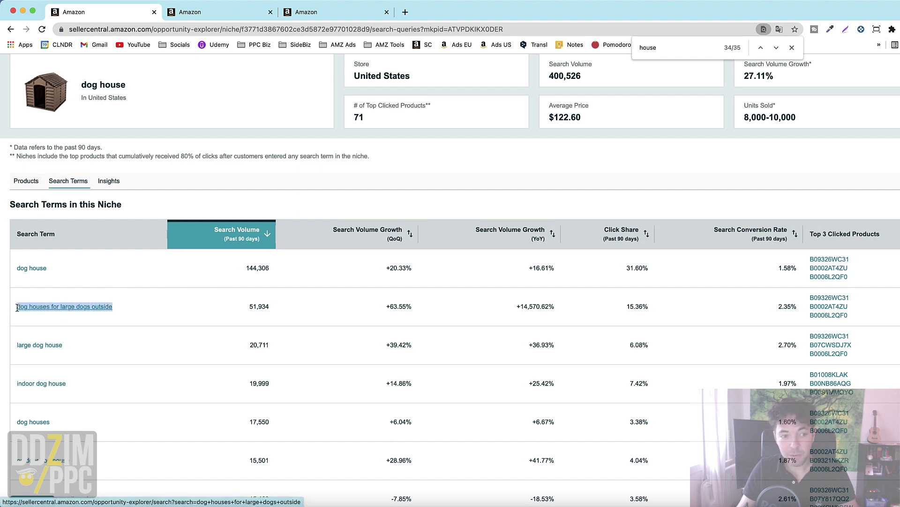
{"action": "double_click", "coordinate": [259, 306]}
{"action": "left_click", "coordinate": [168, 315]}
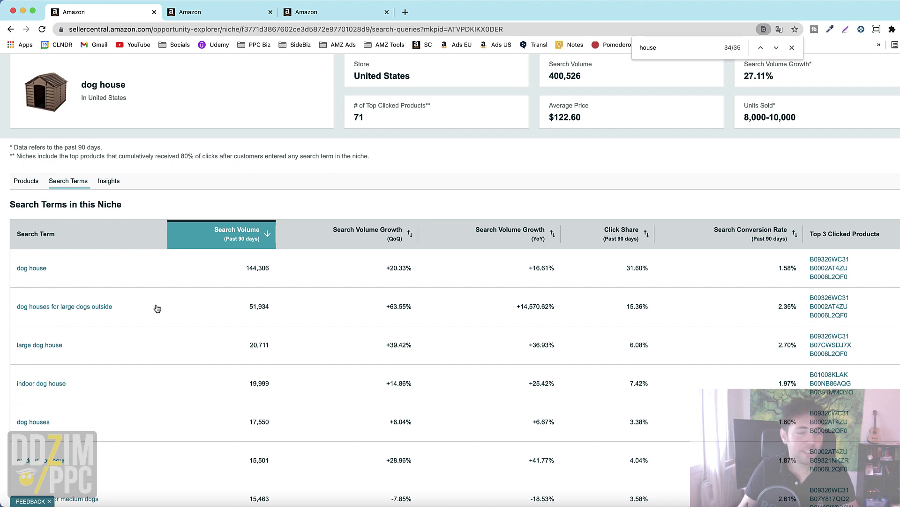
{"action": "left_click_drag", "start_coordinate": [134, 312], "coordinate": [16, 309]}
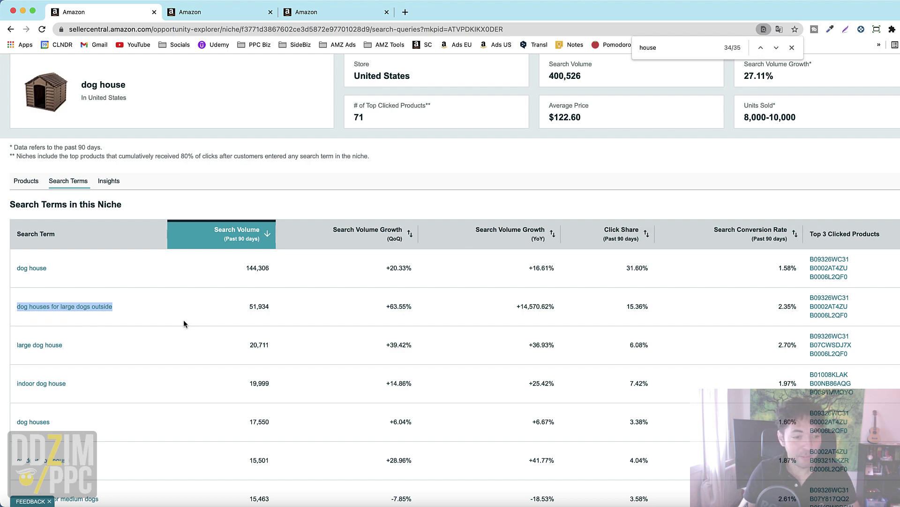
{"action": "scroll", "coordinate": [184, 323], "scroll_direction": "down", "scroll_amount": 2}
{"action": "scroll", "coordinate": [183, 322], "scroll_direction": "down", "scroll_amount": 2}
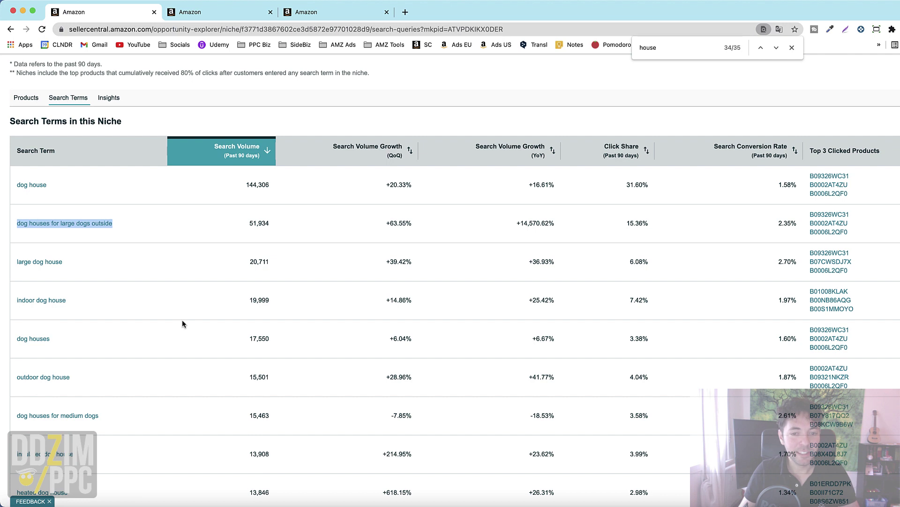
{"action": "mouse_move", "coordinate": [506, 153]}
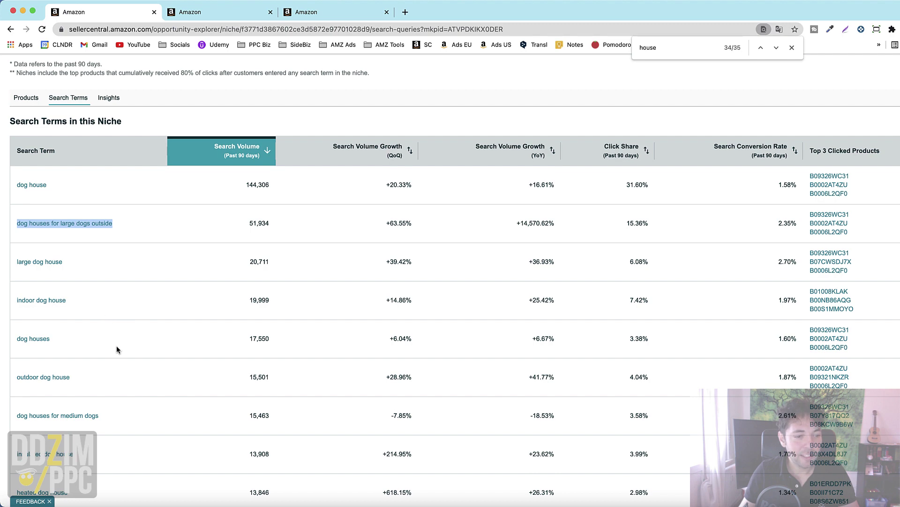
{"action": "scroll", "coordinate": [115, 346], "scroll_direction": "down", "scroll_amount": 3}
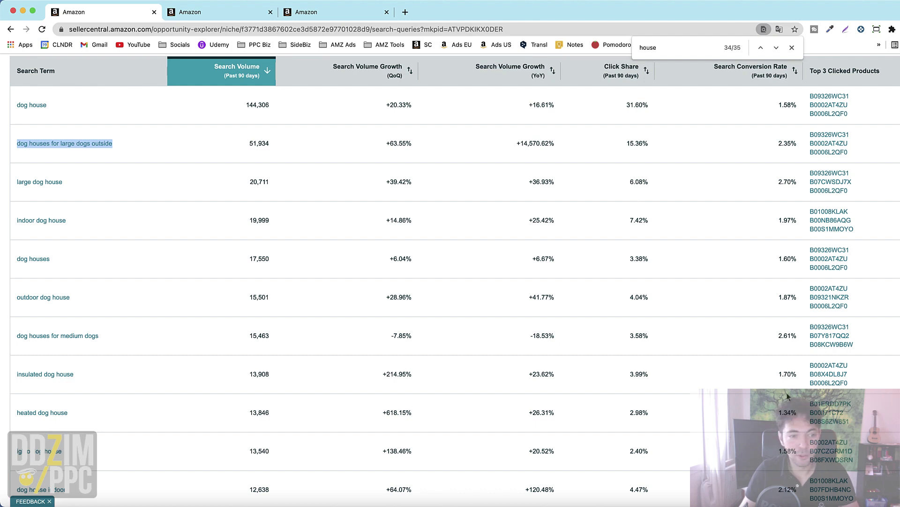
{"action": "scroll", "coordinate": [400, 410], "scroll_direction": "up", "scroll_amount": 1}
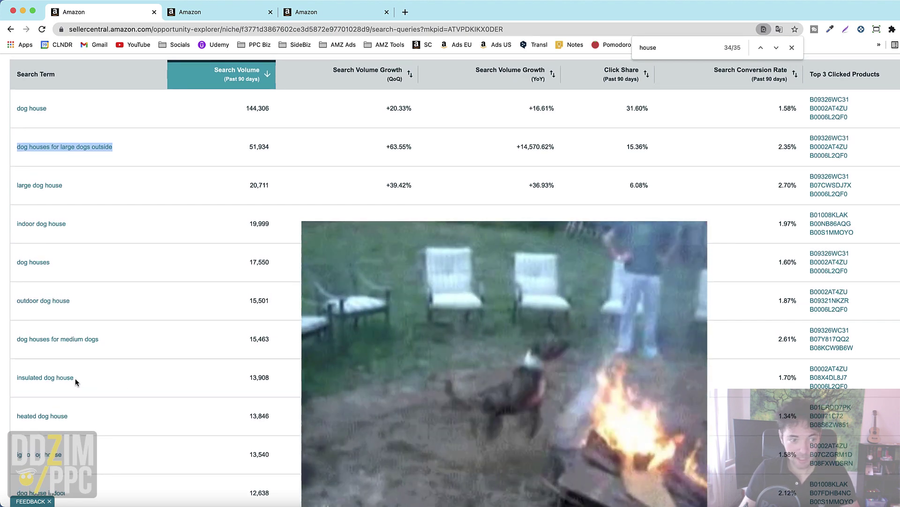
{"action": "scroll", "coordinate": [75, 378], "scroll_direction": "up", "scroll_amount": 1}
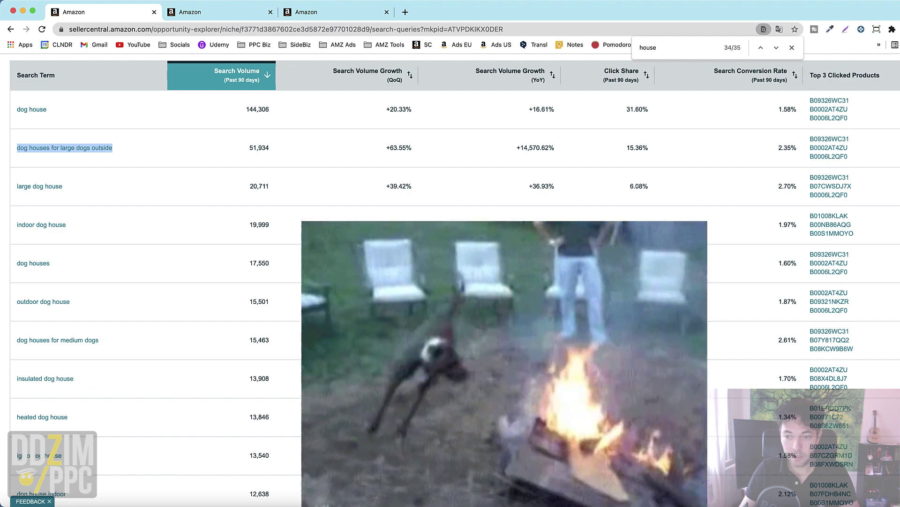
{"action": "scroll", "coordinate": [657, 325], "scroll_direction": "up", "scroll_amount": 2}
{"action": "scroll", "coordinate": [657, 325], "scroll_direction": "up", "scroll_amount": 5}
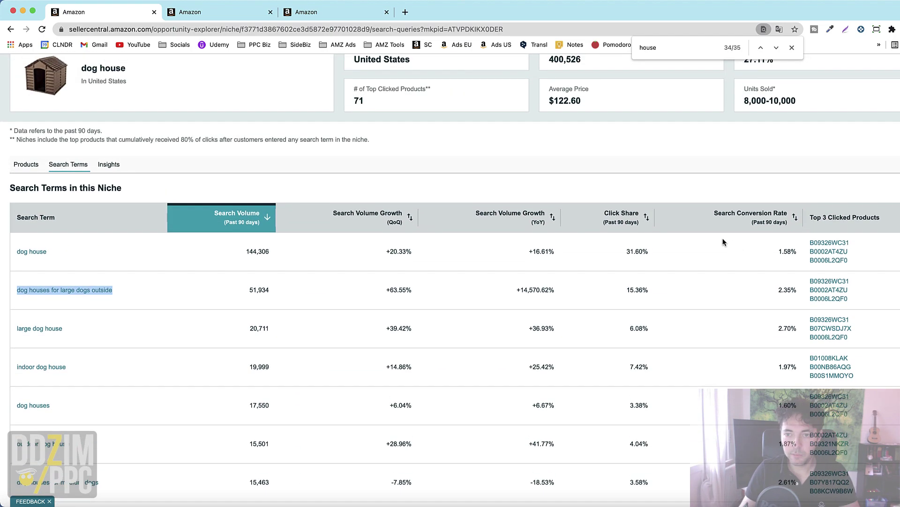
{"action": "mouse_move", "coordinate": [716, 227]}
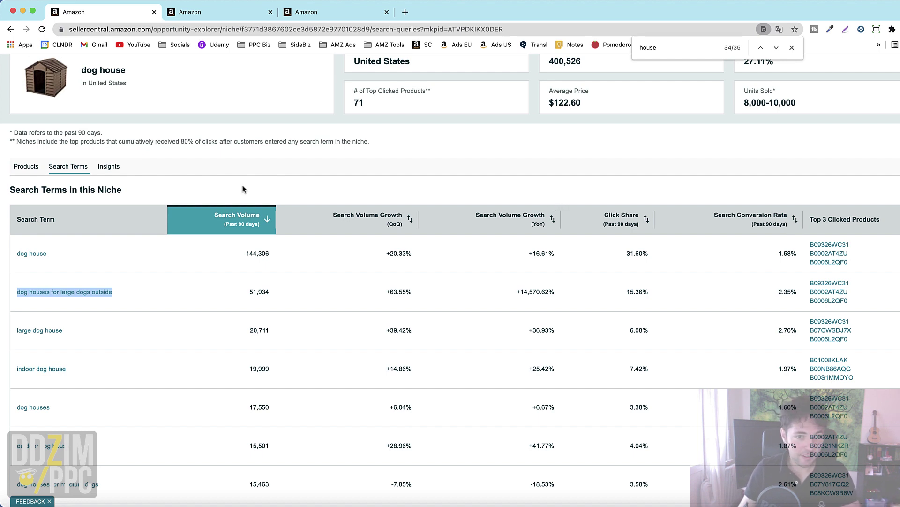
{"action": "scroll", "coordinate": [282, 335], "scroll_direction": "down", "scroll_amount": 2}
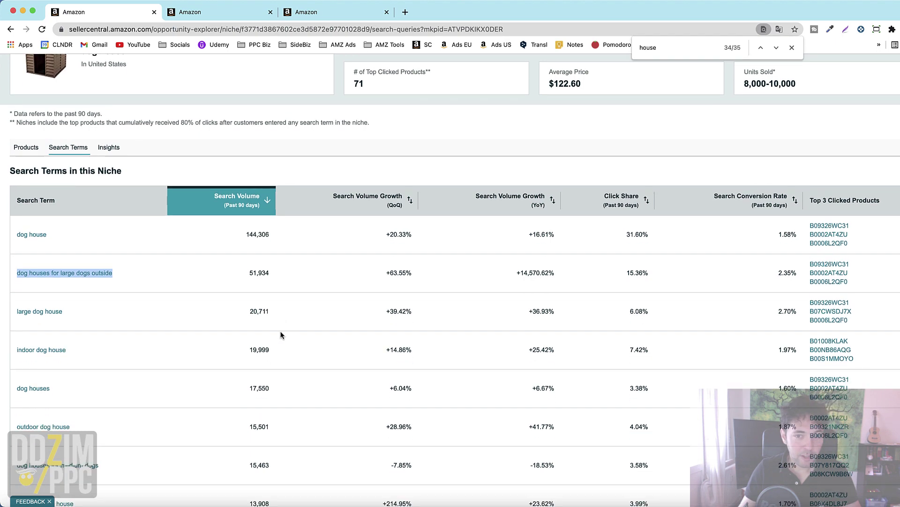
{"action": "scroll", "coordinate": [221, 327], "scroll_direction": "down", "scroll_amount": 2}
{"action": "scroll", "coordinate": [221, 325], "scroll_direction": "up", "scroll_amount": 3}
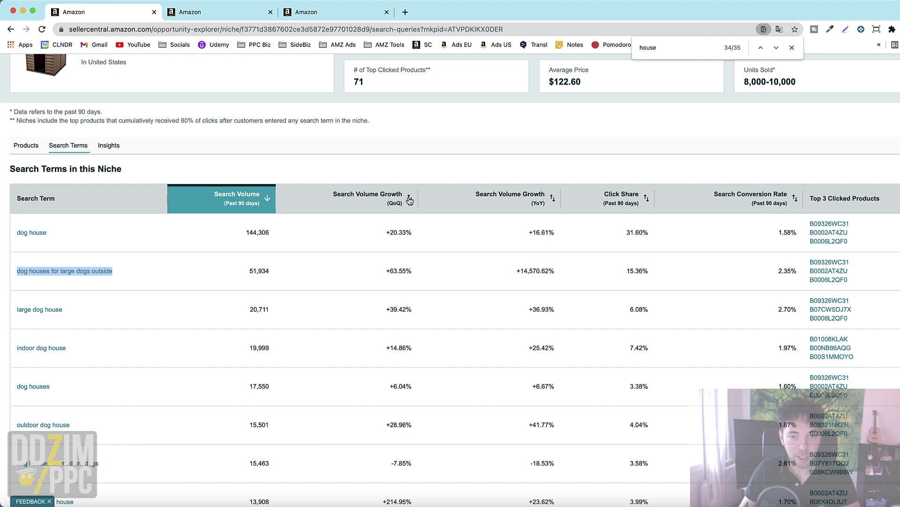
Sort search terms by Search Volume Growth (QoQ) descending, led by 'heated dog house' at +618.15%
{"action": "left_click", "coordinate": [410, 199]}
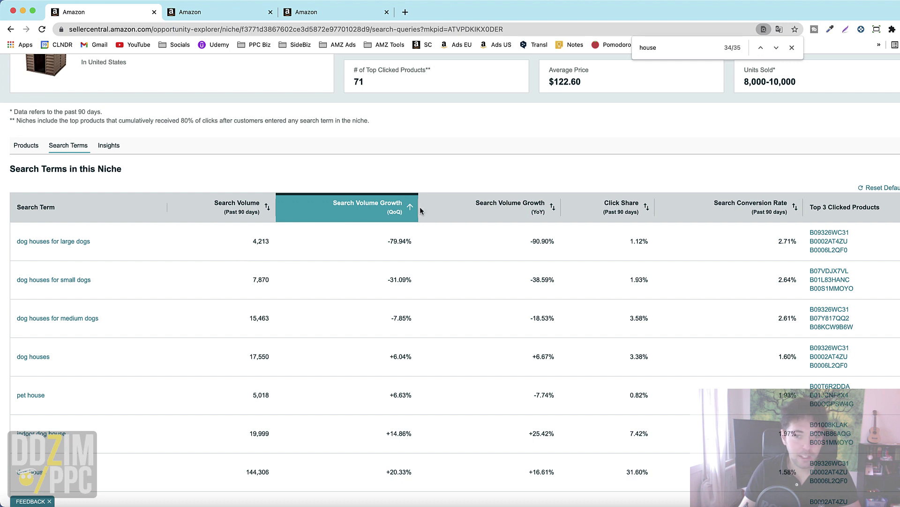
{"action": "left_click", "coordinate": [409, 209]}
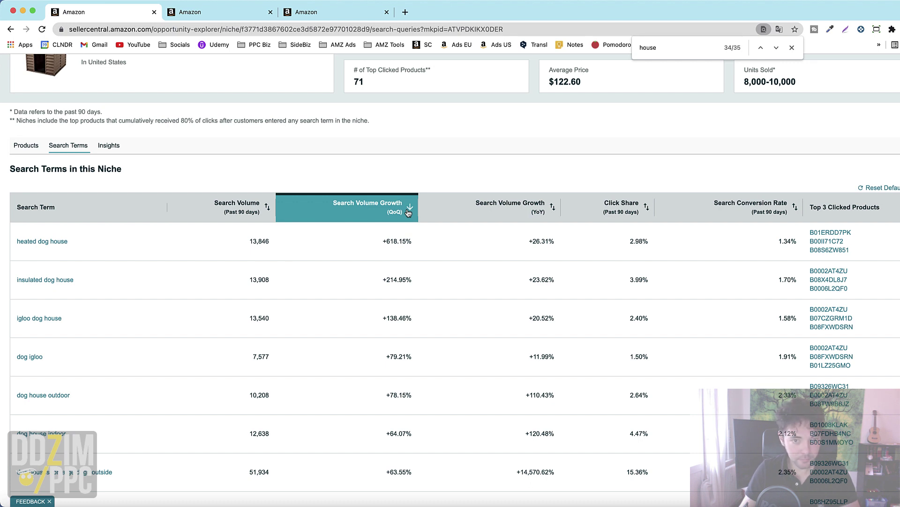
{"action": "mouse_move", "coordinate": [528, 218]}
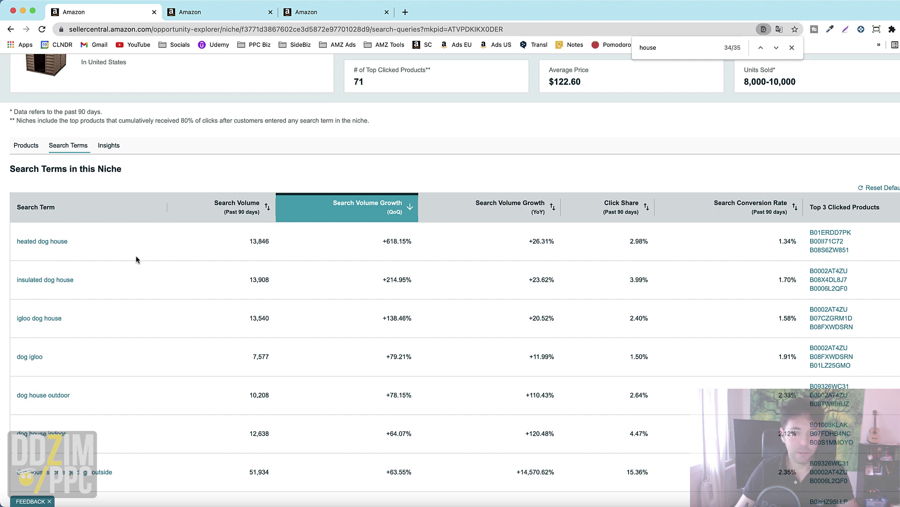
{"action": "scroll", "coordinate": [134, 254], "scroll_direction": "up", "scroll_amount": 3}
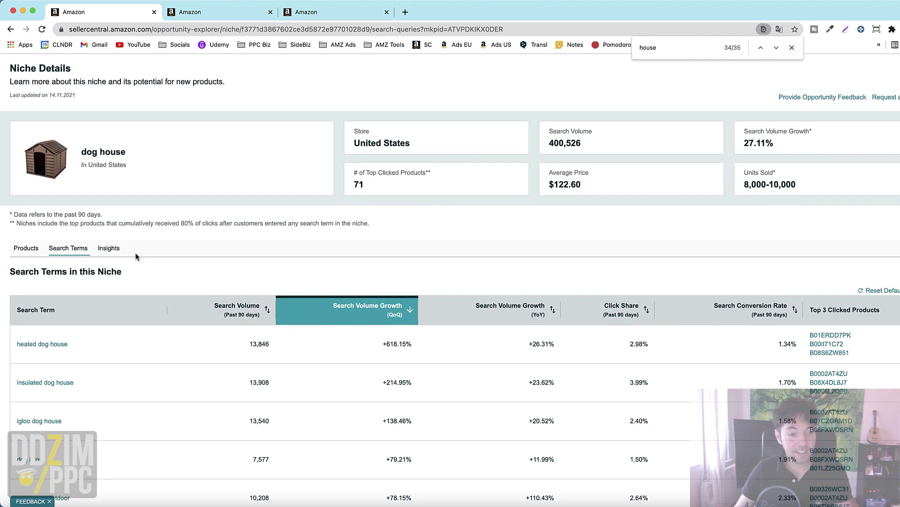
Open the Insights tab and highlight today's 71.83% sponsored and 54.93% Prime product shares
{"action": "left_click", "coordinate": [110, 252]}
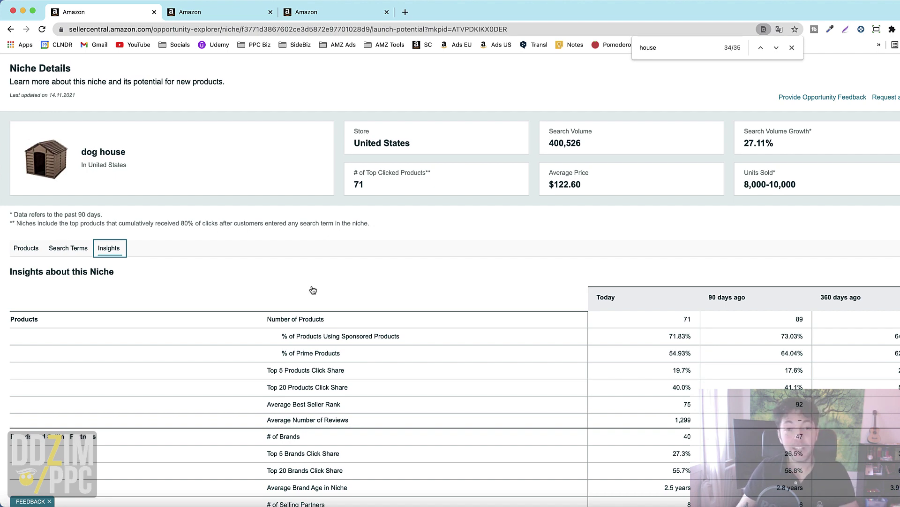
{"action": "scroll", "coordinate": [313, 290], "scroll_direction": "down", "scroll_amount": 2}
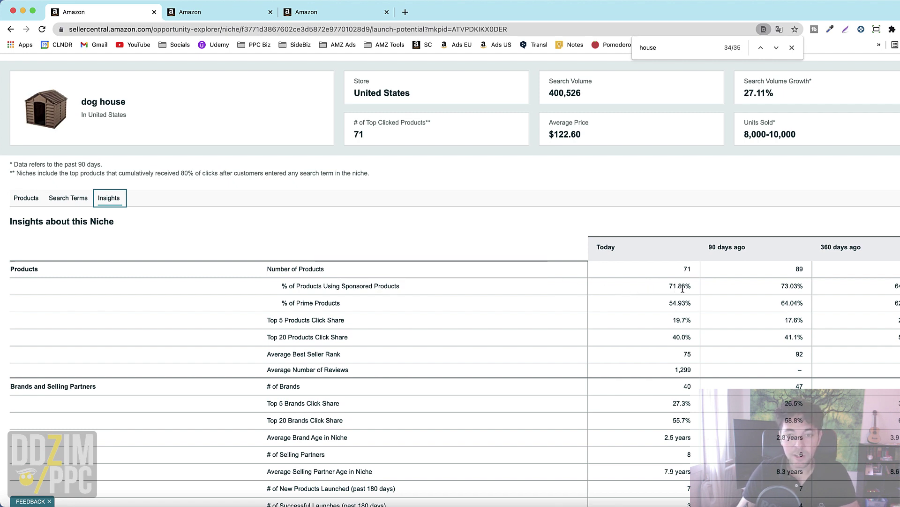
{"action": "left_click_drag", "start_coordinate": [691, 289], "coordinate": [661, 288]}
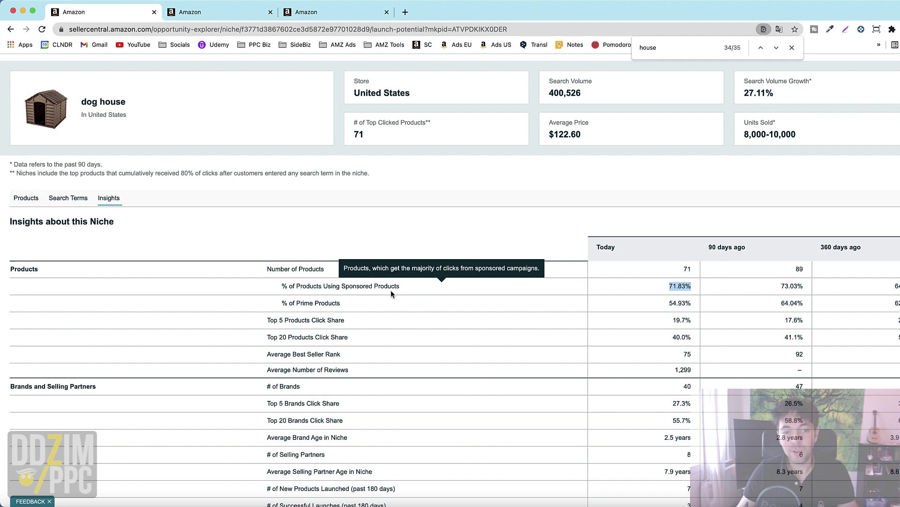
{"action": "left_click_drag", "start_coordinate": [692, 304], "coordinate": [664, 303]}
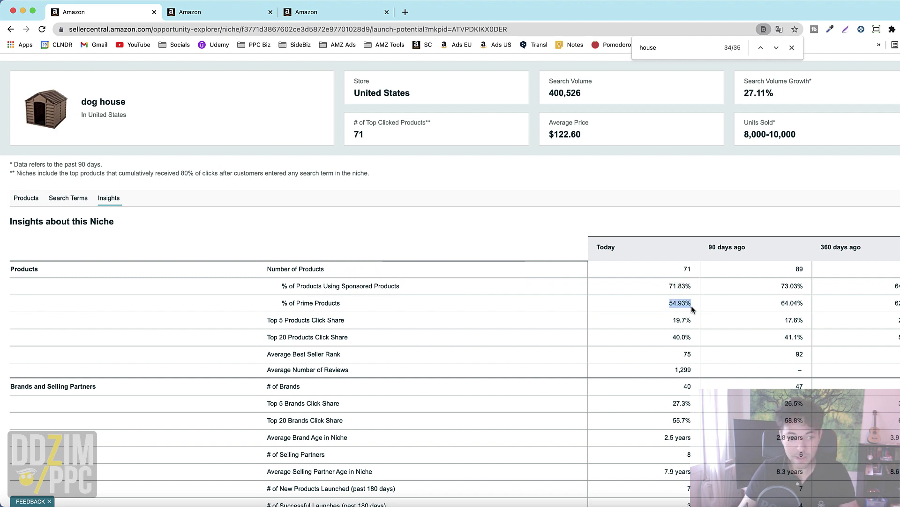
{"action": "scroll", "coordinate": [564, 293], "scroll_direction": "down", "scroll_amount": 3}
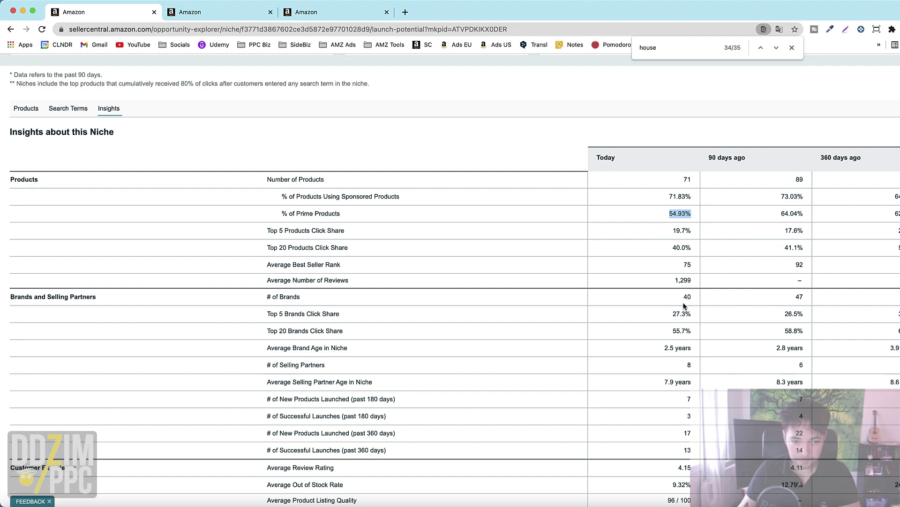
{"action": "scroll", "coordinate": [658, 297], "scroll_direction": "down", "scroll_amount": 2}
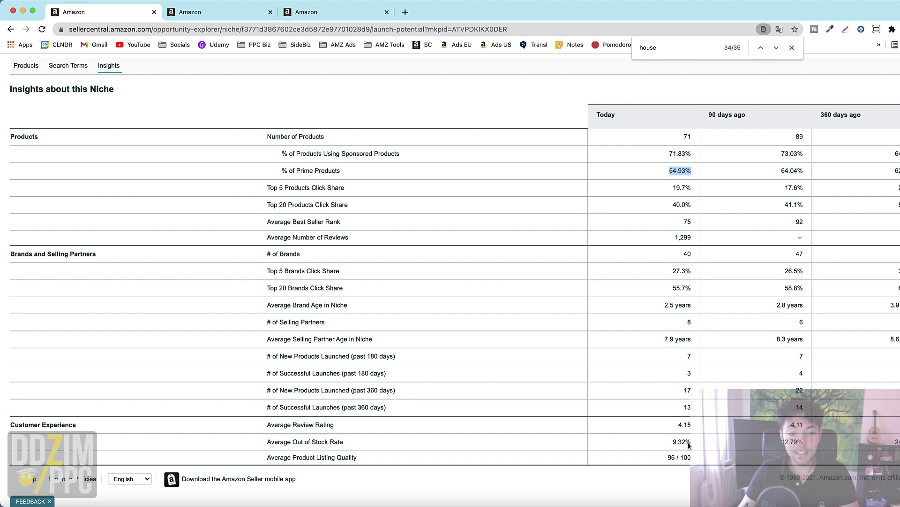
{"action": "mouse_move", "coordinate": [402, 441]}
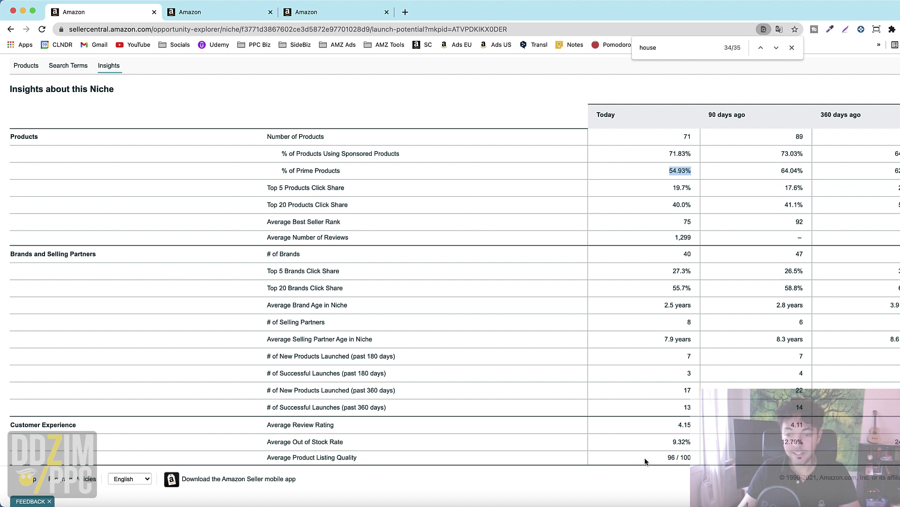
{"action": "mouse_move", "coordinate": [415, 462]}
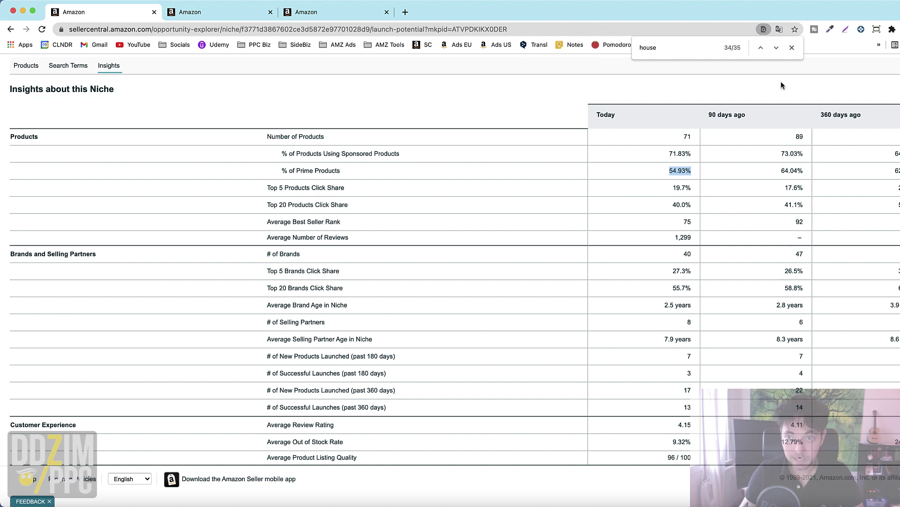
Close the find bar searching 'house' and scroll back up to the Niche Details header
{"action": "left_click", "coordinate": [792, 48]}
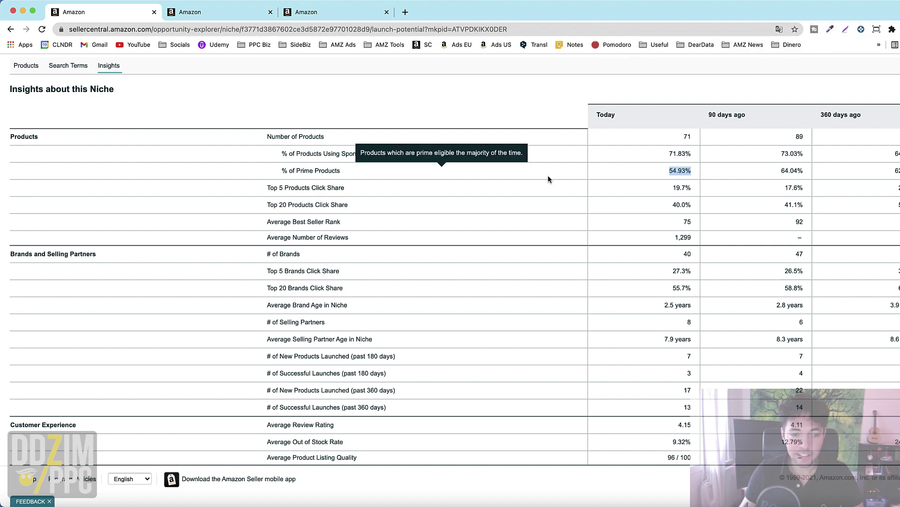
{"action": "scroll", "coordinate": [584, 224], "scroll_direction": "up", "scroll_amount": 4}
{"action": "scroll", "coordinate": [584, 226], "scroll_direction": "up", "scroll_amount": 1}
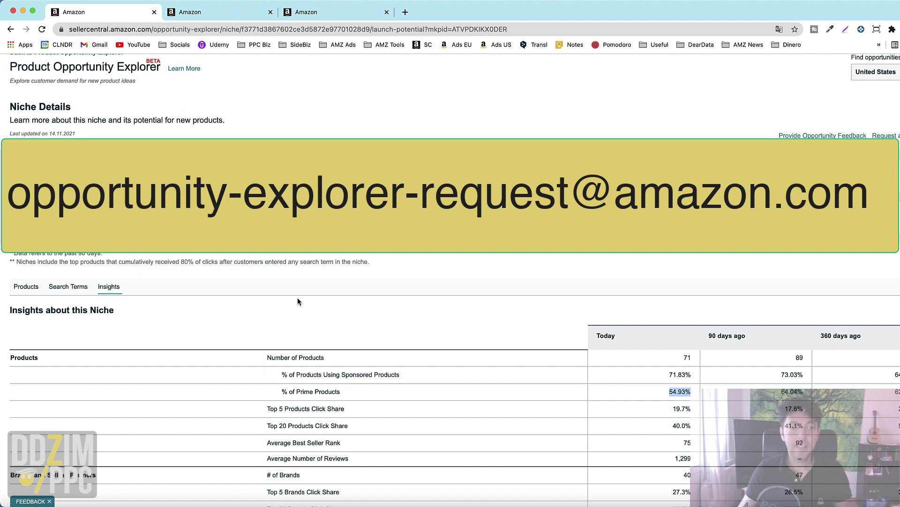
Search amazon.com for 'dog house' in a new tab and open the $95.99 Giantex Plastic Dog House listing
{"action": "left_click", "coordinate": [405, 12]}
{"action": "type", "text": "amazon.com"}
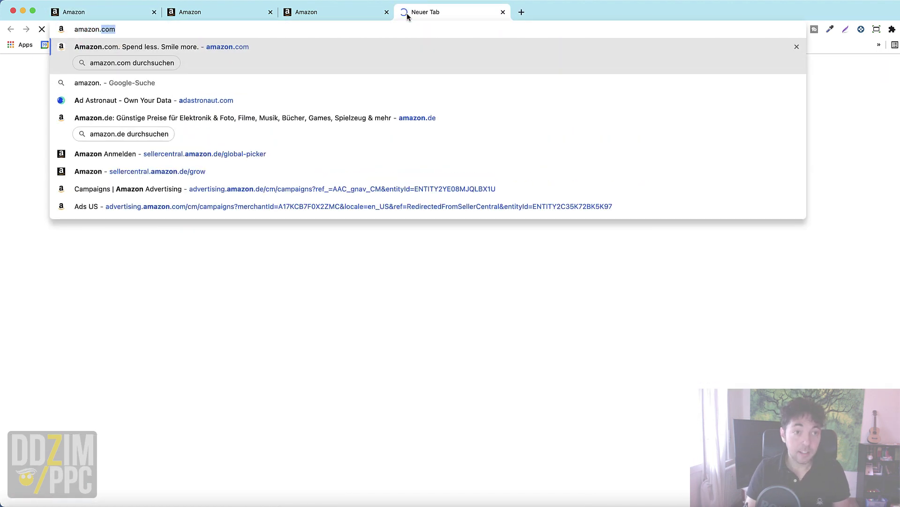
{"action": "key", "text": "Return"}
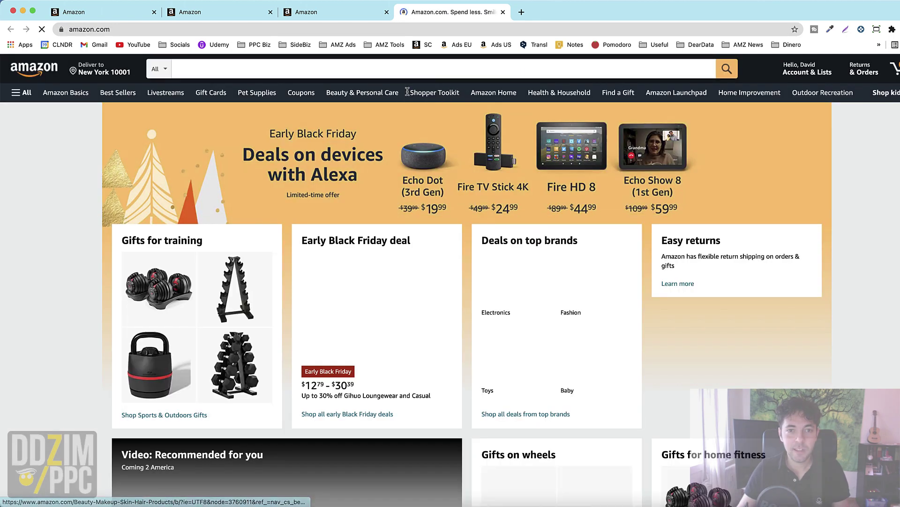
{"action": "type", "text": "dog house"}
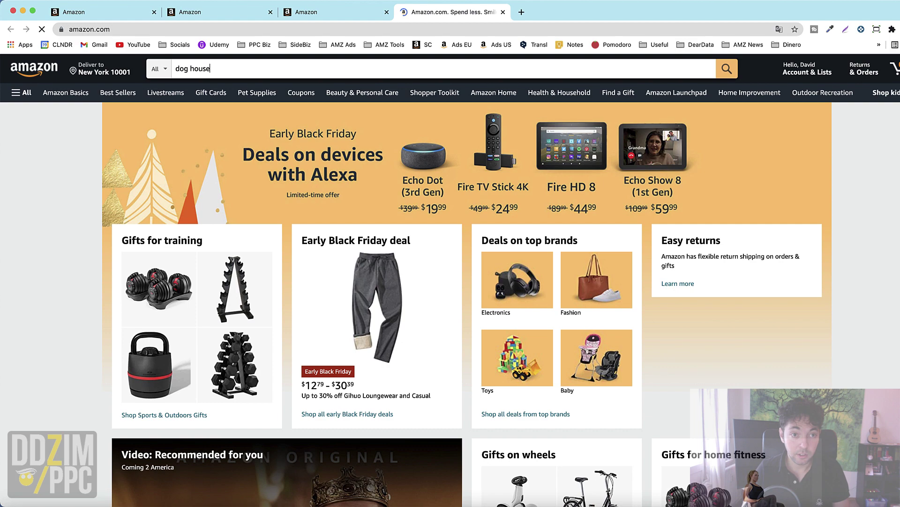
{"action": "key", "text": "Return"}
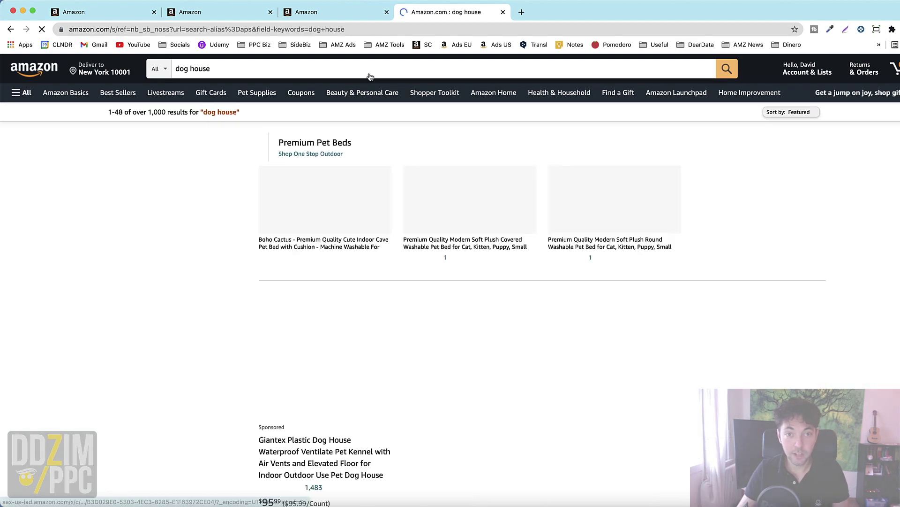
{"action": "scroll", "coordinate": [568, 259], "scroll_direction": "down", "scroll_amount": 5}
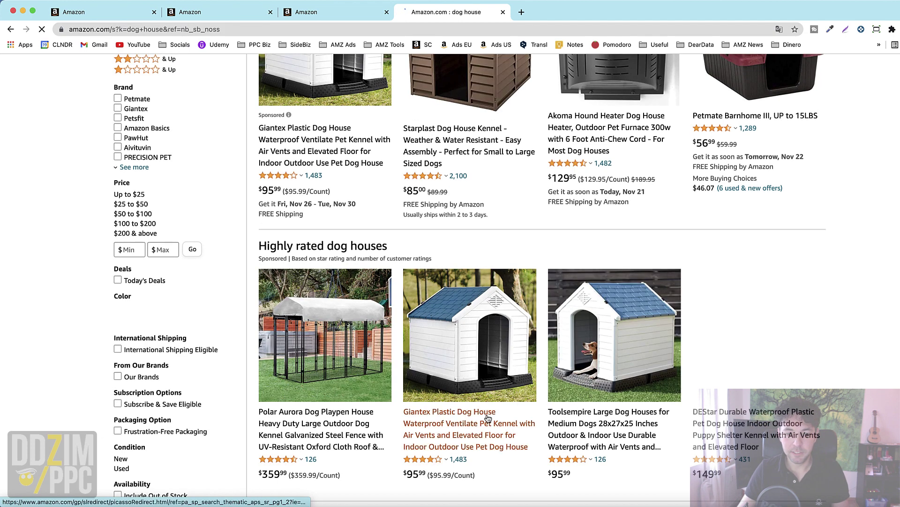
{"action": "left_click", "coordinate": [466, 418]}
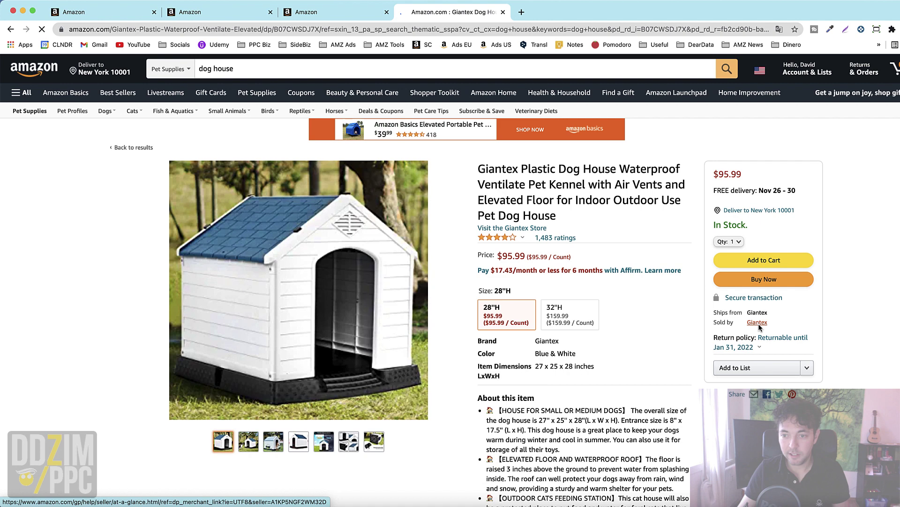
Open the Giantex 'Sold by' profile and select the seller ID after 'seller=' in the address bar
{"action": "left_click", "coordinate": [758, 322]}
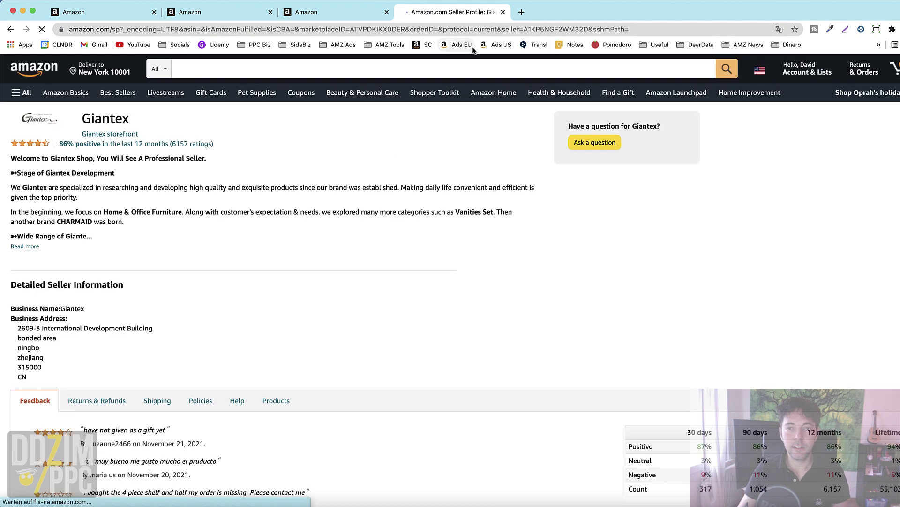
{"action": "left_click_drag", "start_coordinate": [501, 29], "coordinate": [524, 30]}
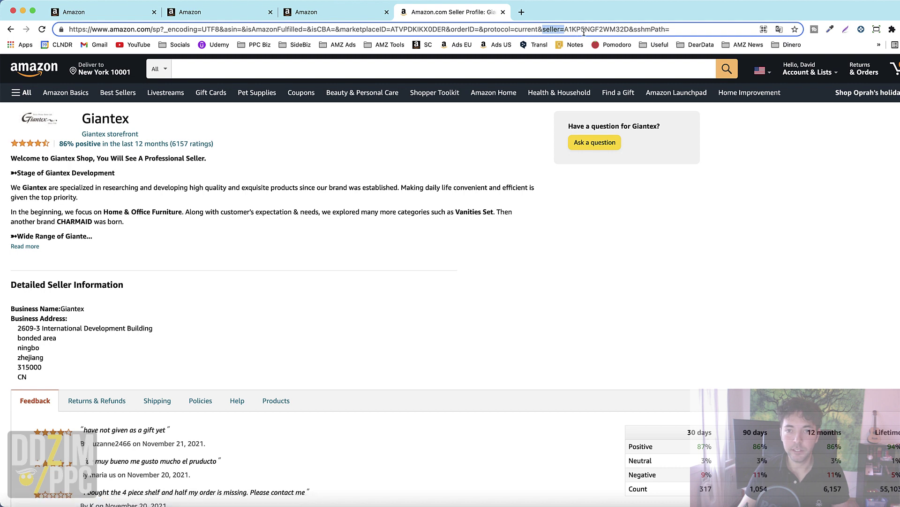
{"action": "left_click", "coordinate": [630, 30]}
{"action": "left_click_drag", "start_coordinate": [630, 29], "coordinate": [566, 29]}
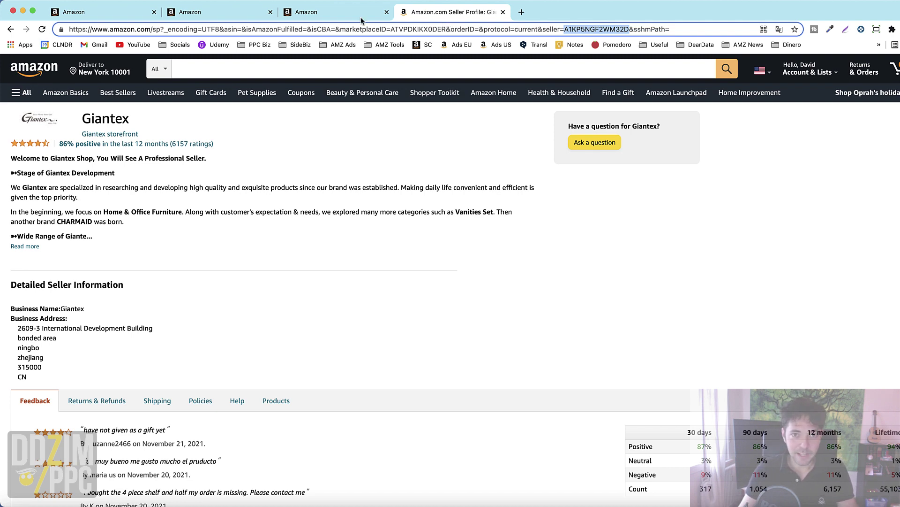
Switch to the Opportunity Explorer help tab and scroll through its Search Terms and Insights glossary tables
{"action": "left_click", "coordinate": [303, 17]}
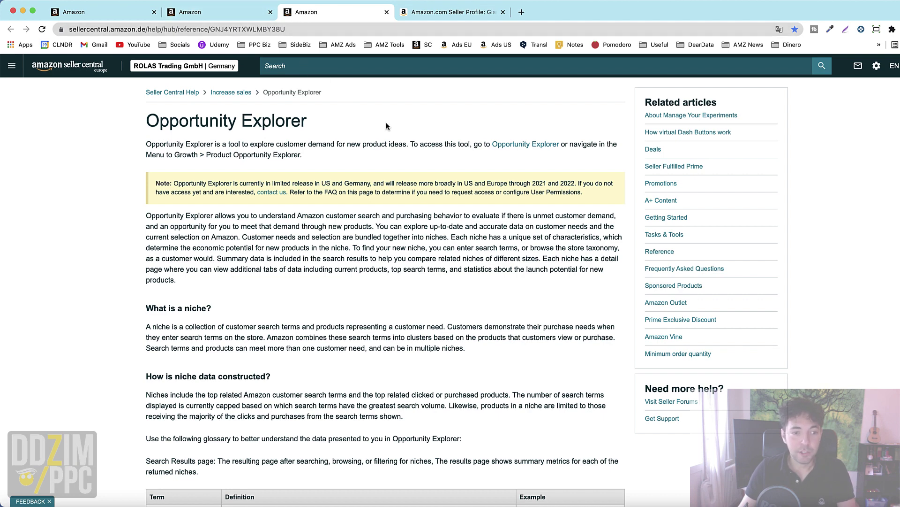
{"action": "left_click", "coordinate": [299, 33]}
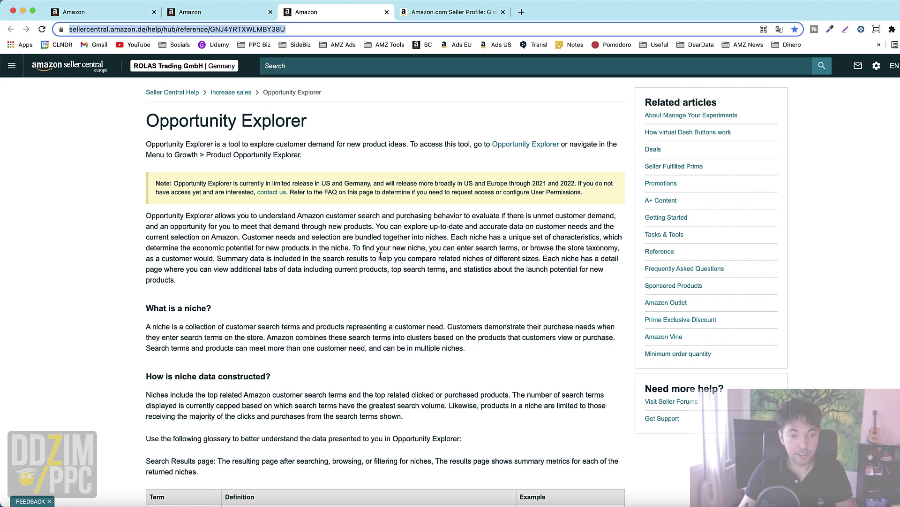
{"action": "scroll", "coordinate": [379, 256], "scroll_direction": "down", "scroll_amount": 5}
{"action": "scroll", "coordinate": [214, 300], "scroll_direction": "down", "scroll_amount": 8}
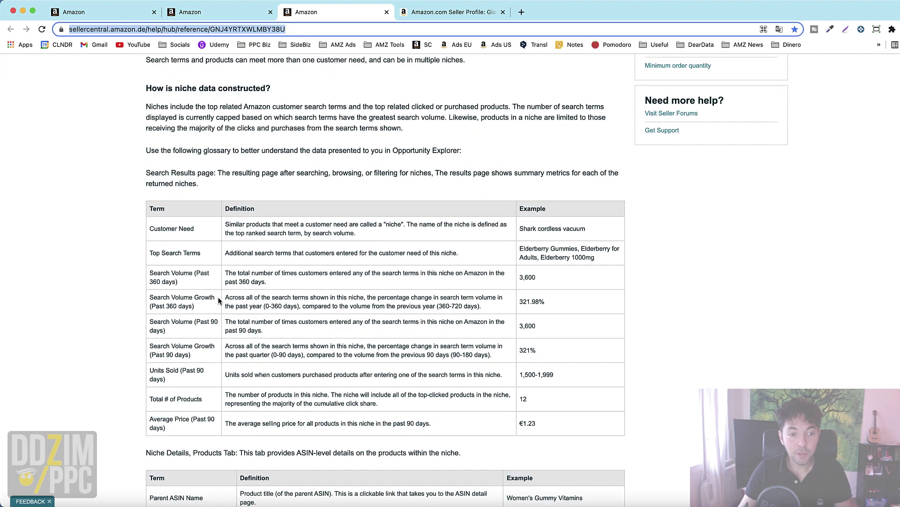
{"action": "scroll", "coordinate": [214, 299], "scroll_direction": "down", "scroll_amount": 1}
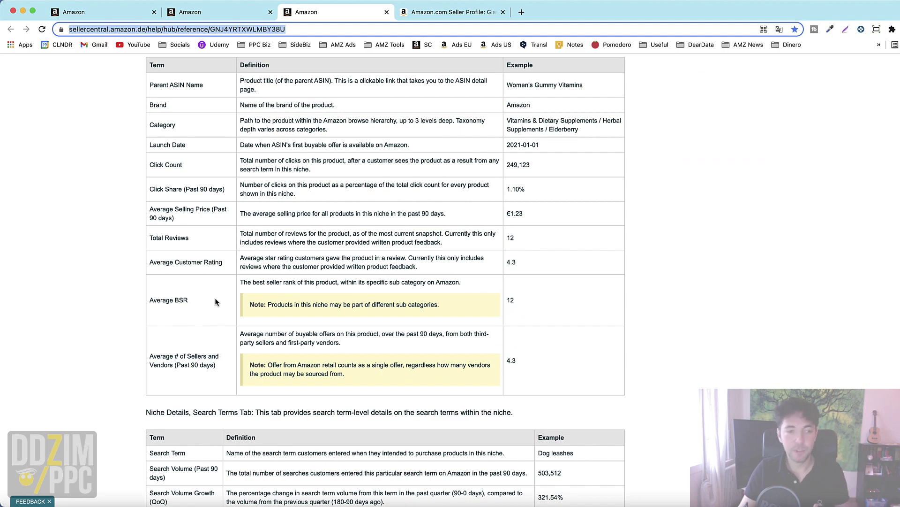
{"action": "scroll", "coordinate": [223, 300], "scroll_direction": "down", "scroll_amount": 7}
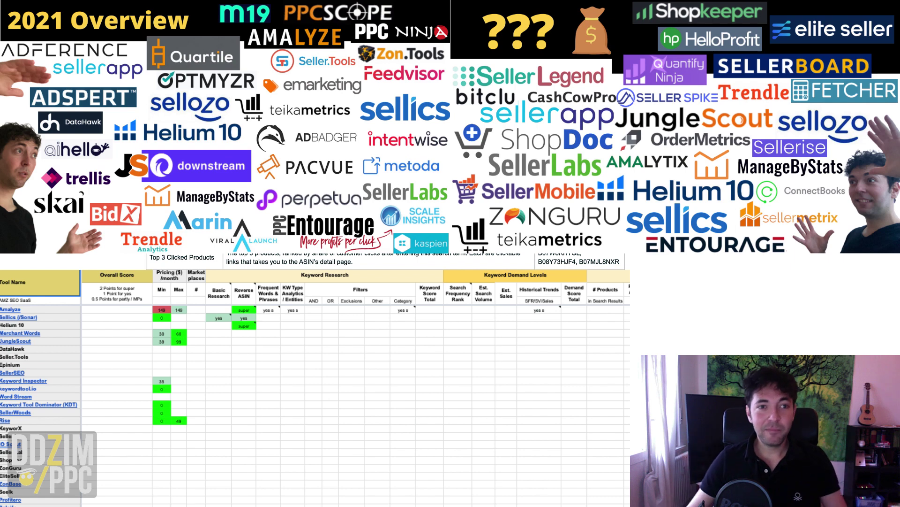
Scroll the dog house niche Products tab showing 71 products at a $122.60 average price
{"action": "scroll", "coordinate": [383, 262], "scroll_direction": "up", "scroll_amount": 10}
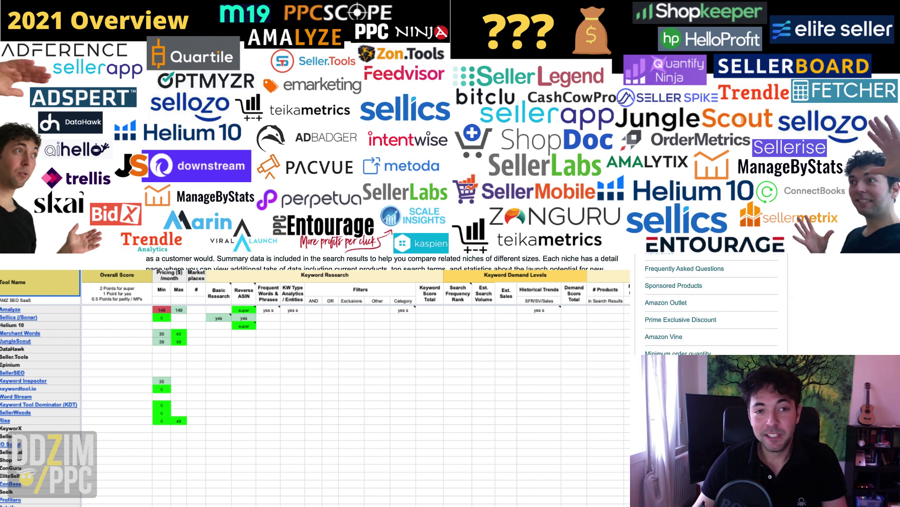
{"action": "scroll", "coordinate": [382, 262], "scroll_direction": "down", "scroll_amount": 10}
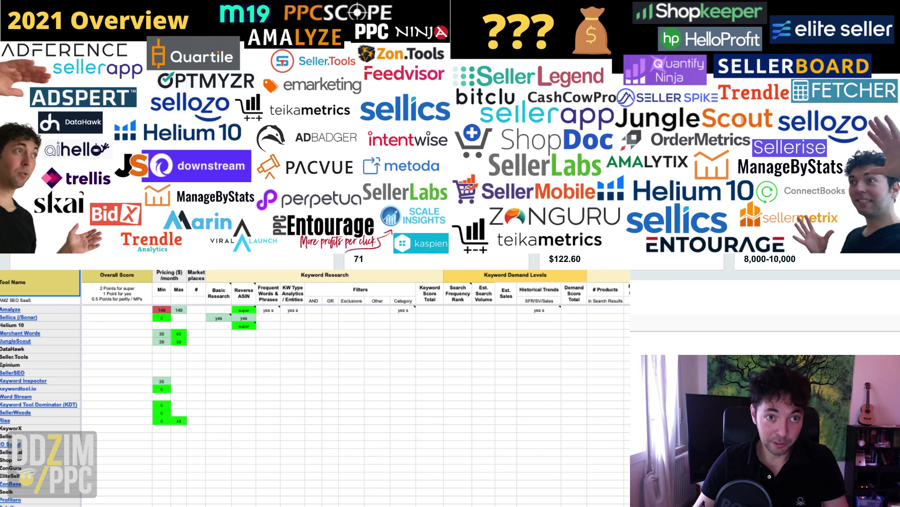